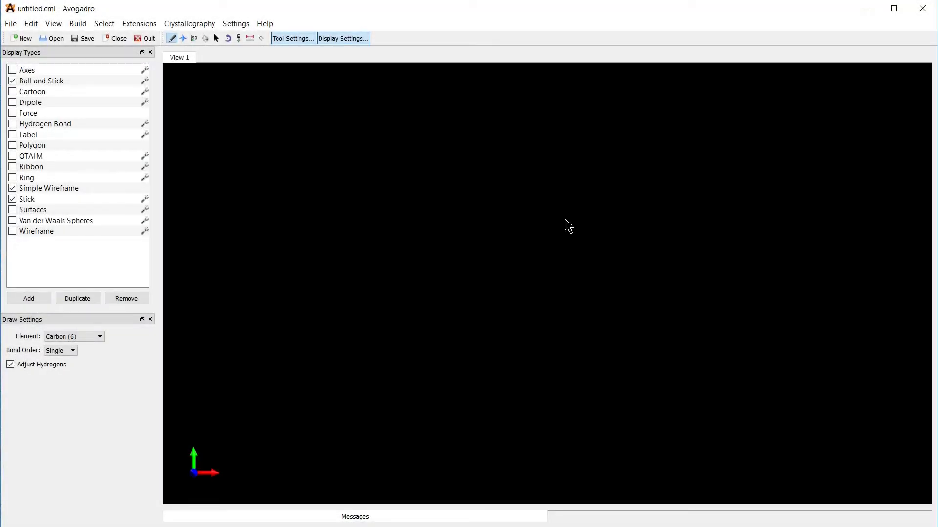
Draw a methane, switch the element to Oxygen, add a water molecule, then delete the methane
{"action": "left_click", "coordinate": [525, 265]}
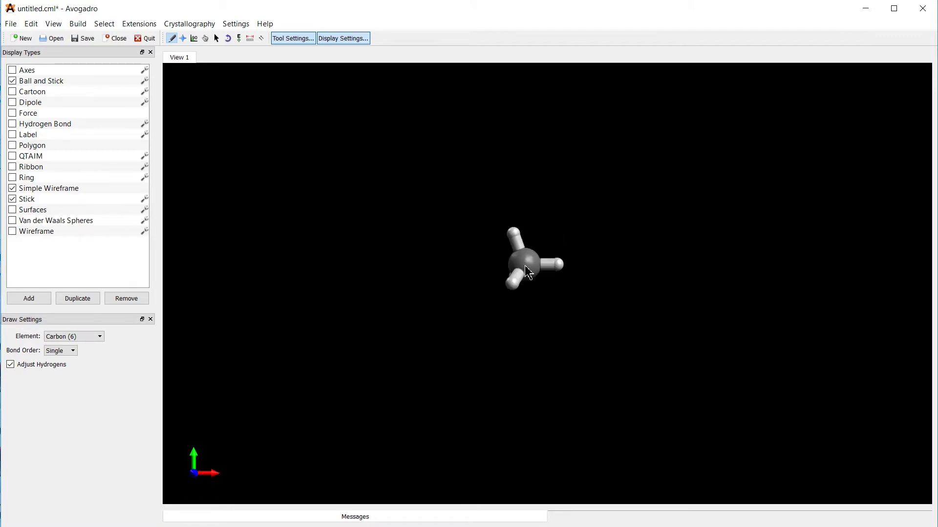
{"action": "left_click", "coordinate": [84, 339]}
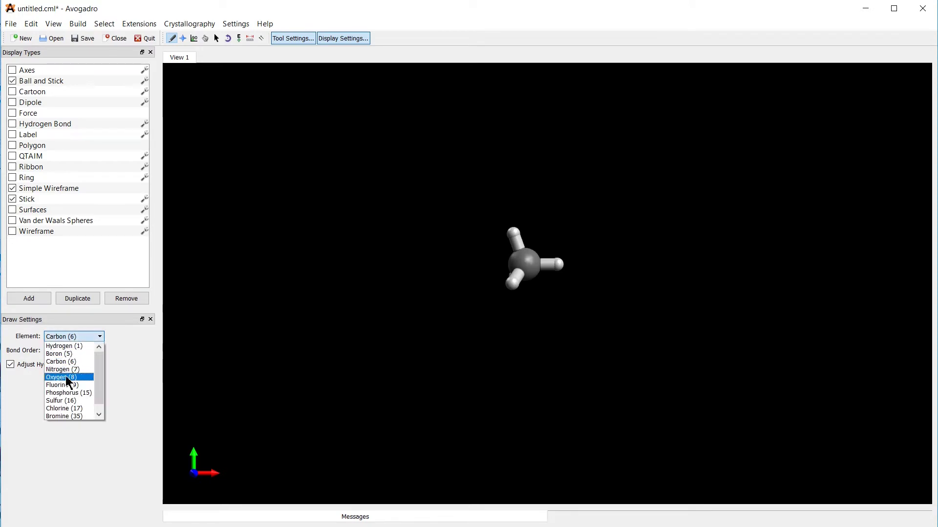
{"action": "left_click", "coordinate": [62, 378]}
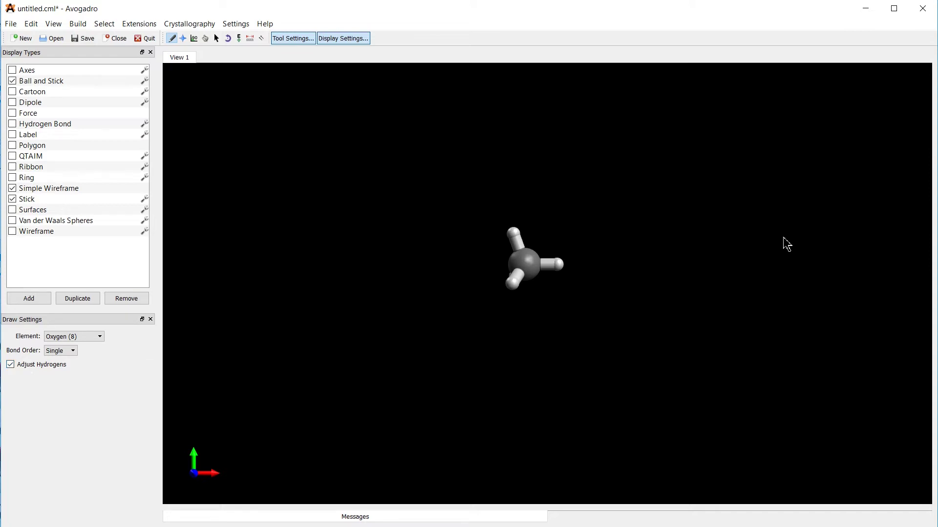
{"action": "left_click", "coordinate": [615, 189]}
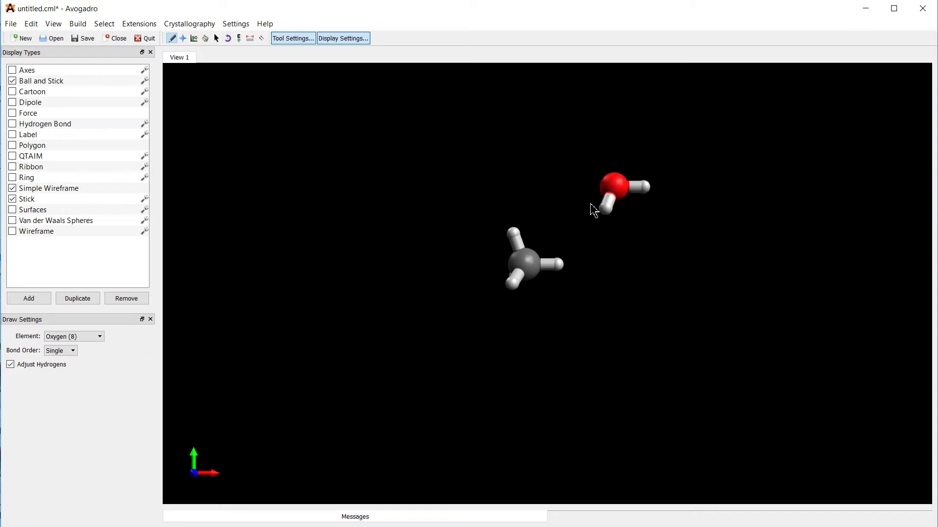
{"action": "right_click", "coordinate": [525, 264]}
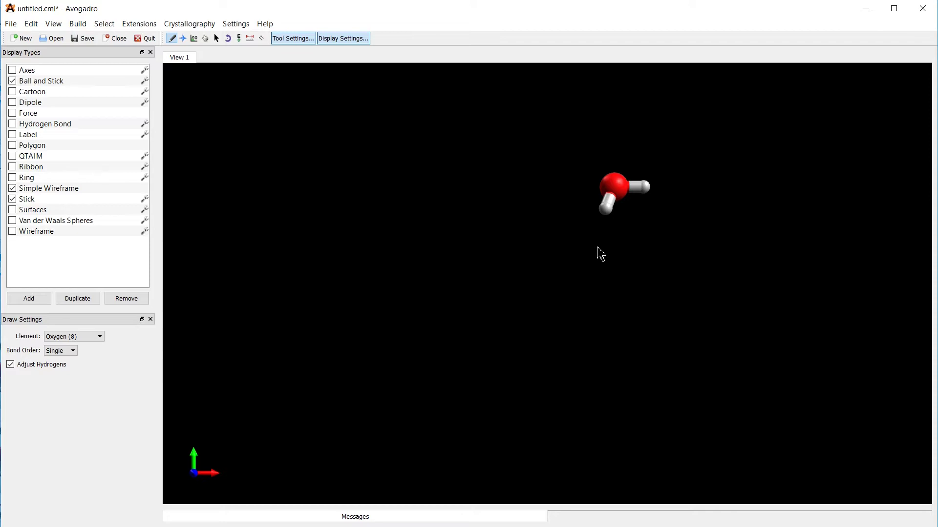
With the Manipulate tool, drag the lower hydrogen, the oxygen and the upper hydrogen to new positions
{"action": "left_click", "coordinate": [205, 39]}
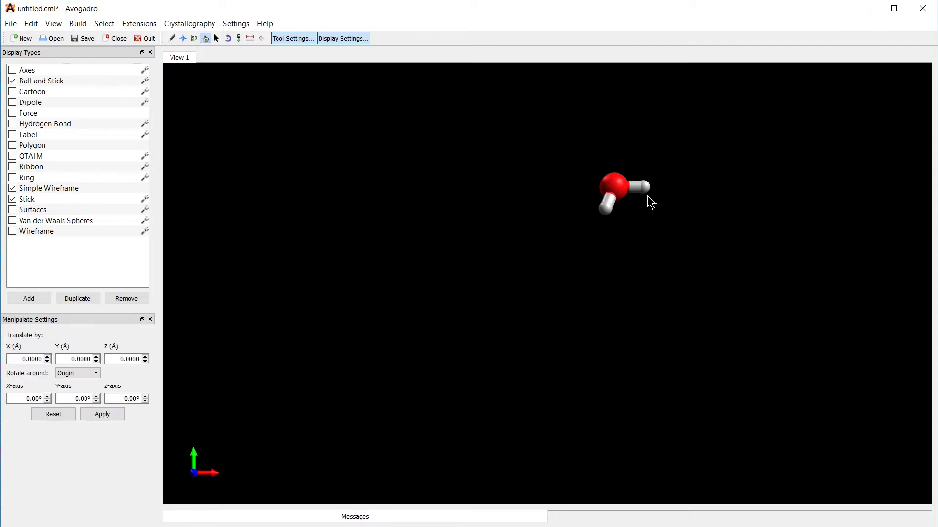
{"action": "left_click_drag", "start_coordinate": [608, 213], "coordinate": [606, 283]}
{"action": "left_click_drag", "start_coordinate": [614, 186], "coordinate": [522, 239]}
{"action": "left_click_drag", "start_coordinate": [650, 190], "coordinate": [553, 190]}
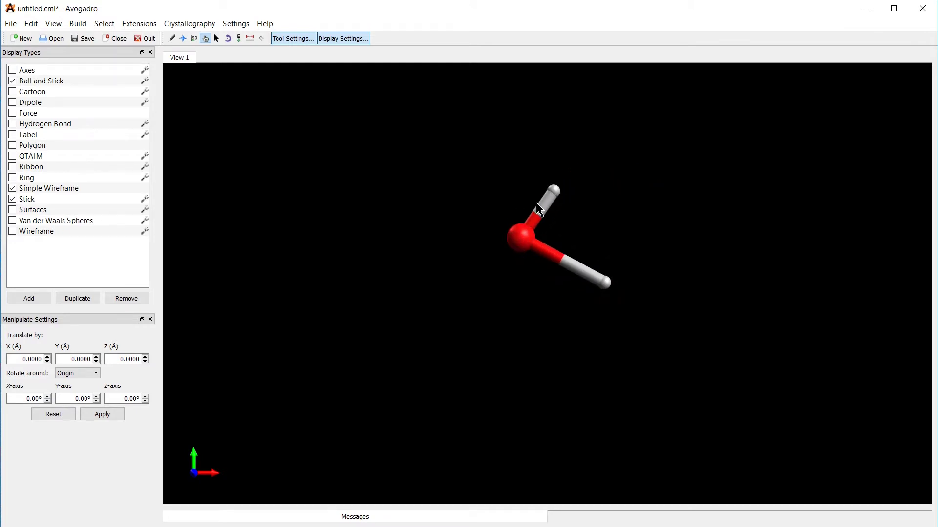
Return to the Draw tool, turn off Adjust Hydrogens, and delete the stretched lower hydrogen
{"action": "left_click", "coordinate": [175, 38]}
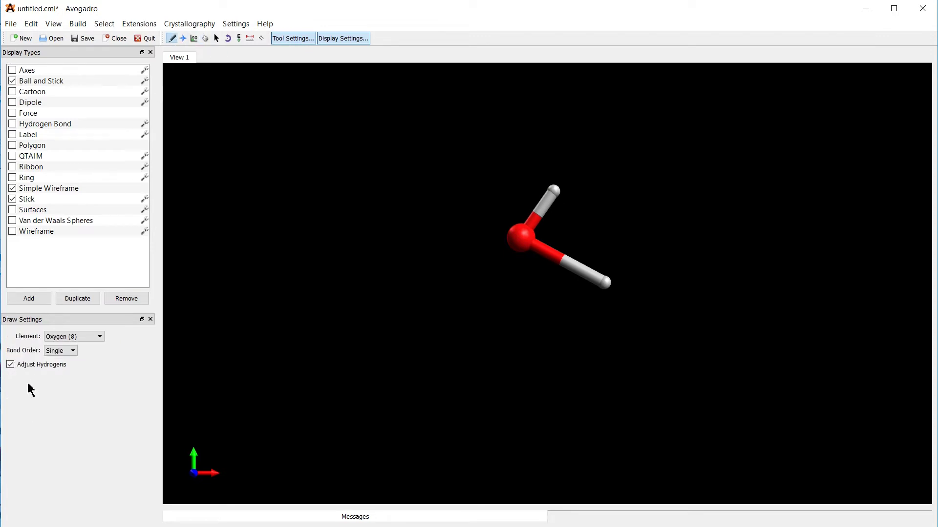
{"action": "left_click", "coordinate": [24, 365]}
{"action": "right_click", "coordinate": [607, 281]}
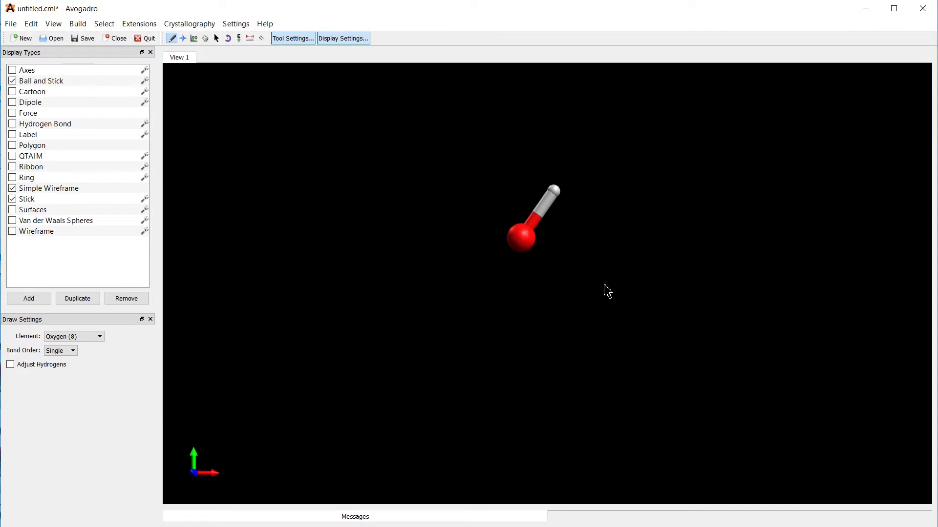
Set the drawing element to Hydrogen and draw a new hydrogen bonded to the oxygen
{"action": "left_click", "coordinate": [67, 337]}
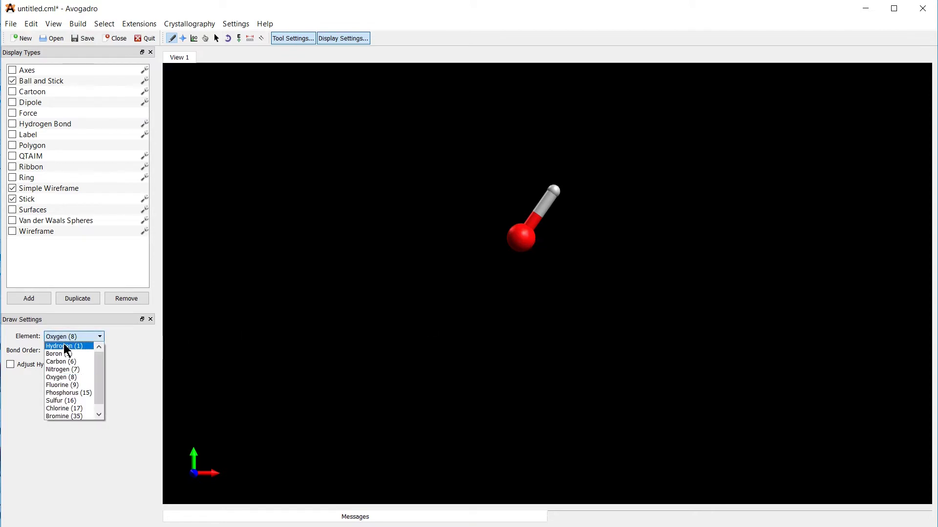
{"action": "left_click", "coordinate": [68, 347]}
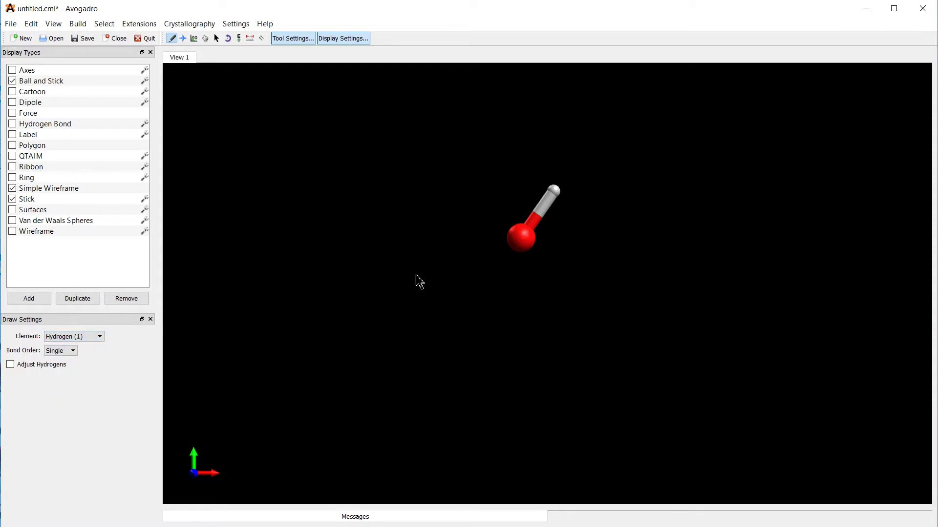
{"action": "left_click", "coordinate": [573, 272]}
{"action": "left_click_drag", "start_coordinate": [573, 271], "coordinate": [529, 254]}
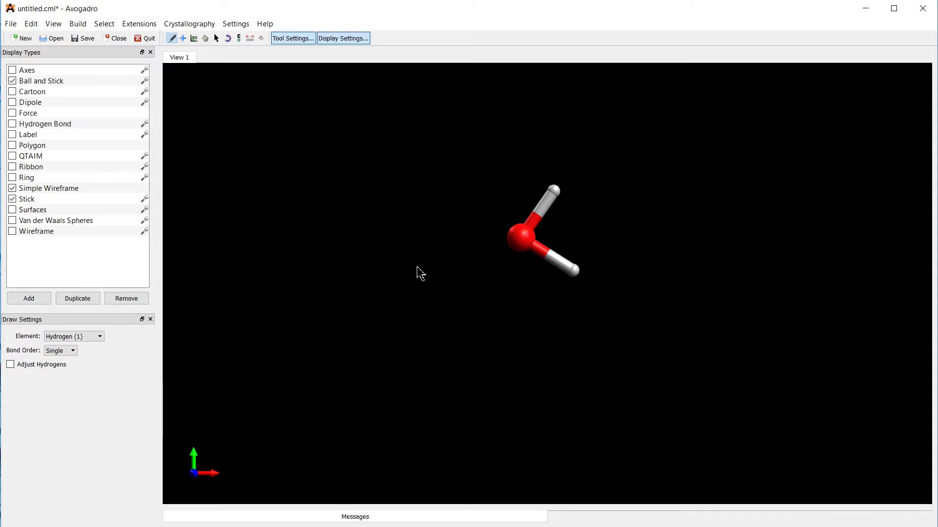
Optimize the water geometry, then confirm MMFF94 in the force field setup
{"action": "left_click", "coordinate": [141, 26]}
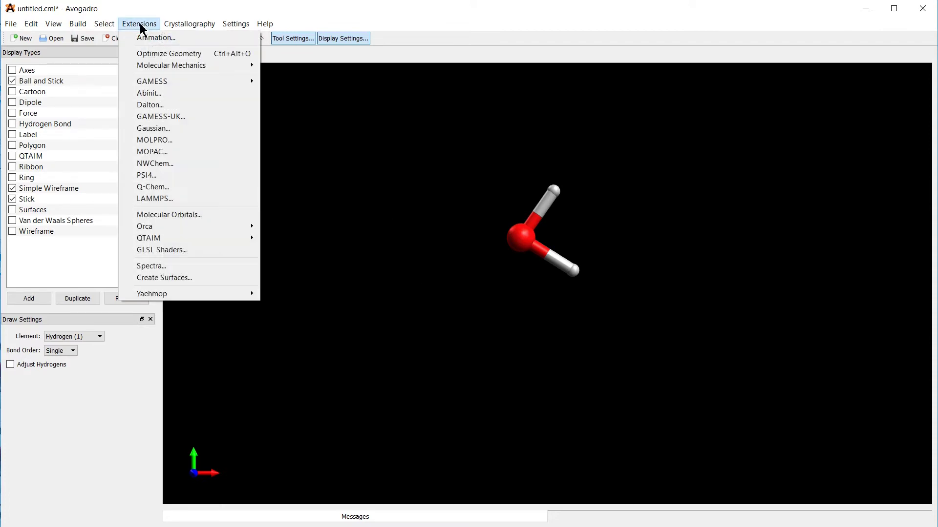
{"action": "left_click", "coordinate": [140, 54]}
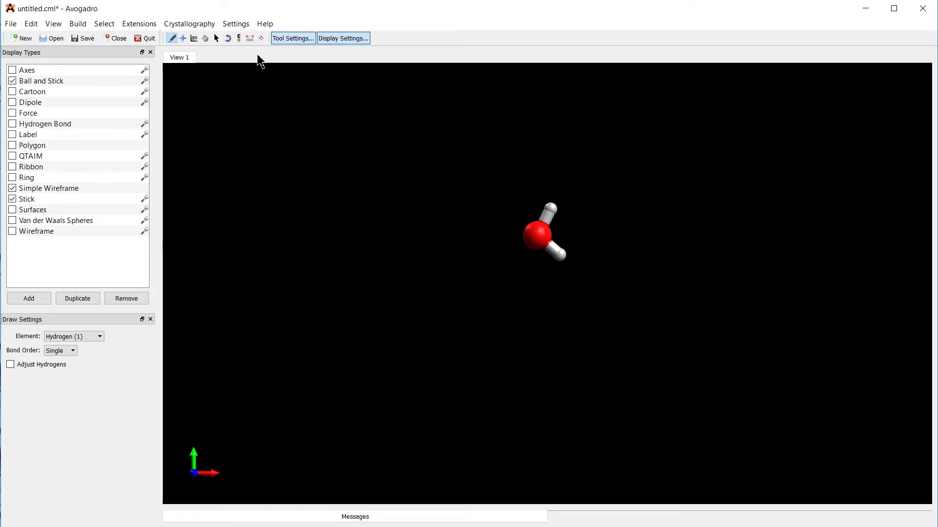
{"action": "left_click", "coordinate": [139, 23]}
{"action": "mouse_move", "coordinate": [153, 66]}
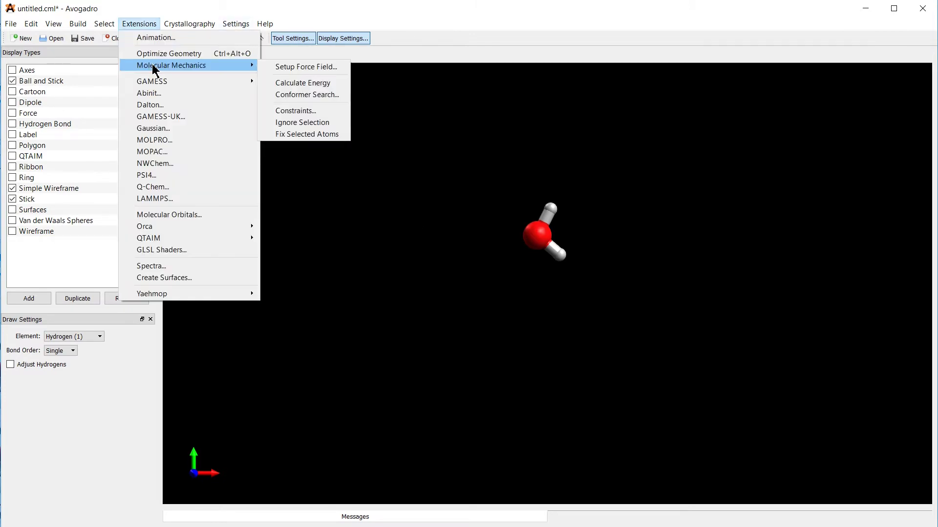
{"action": "left_click", "coordinate": [291, 67]}
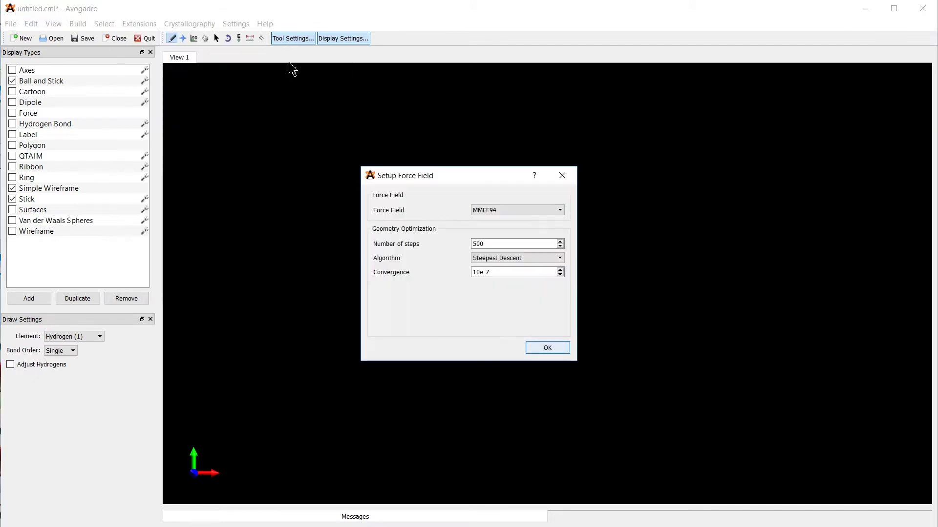
{"action": "left_click", "coordinate": [511, 213]}
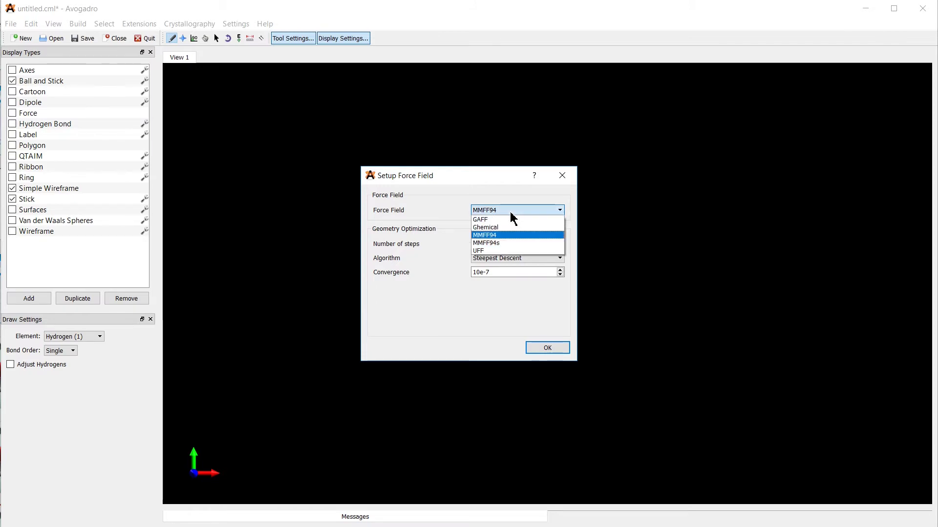
{"action": "left_click", "coordinate": [510, 212]}
{"action": "left_click", "coordinate": [544, 351]}
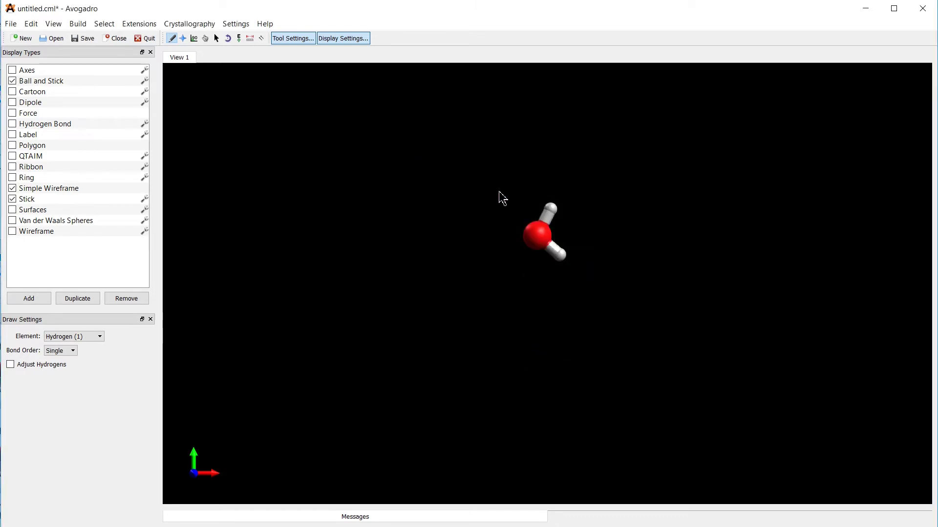
{"action": "key", "text": "alt+f"}
{"action": "key", "text": "Return"}
Open the ORCA input generator from the Extensions menu
{"action": "left_click", "coordinate": [131, 25]}
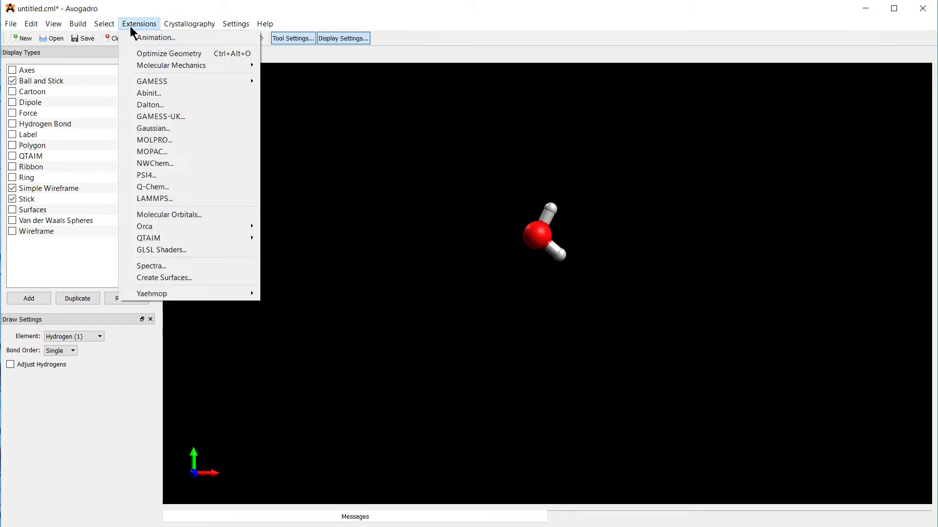
{"action": "mouse_move", "coordinate": [175, 227]}
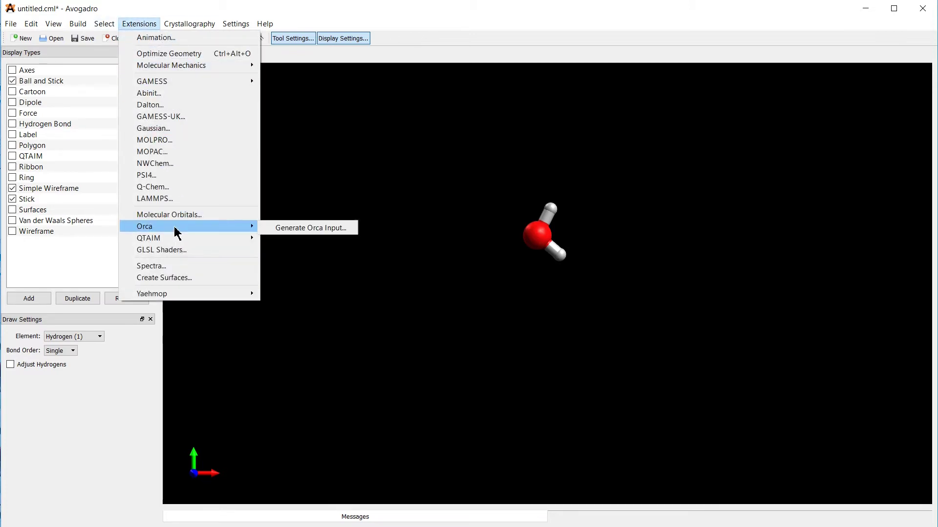
{"action": "left_click", "coordinate": [296, 228]}
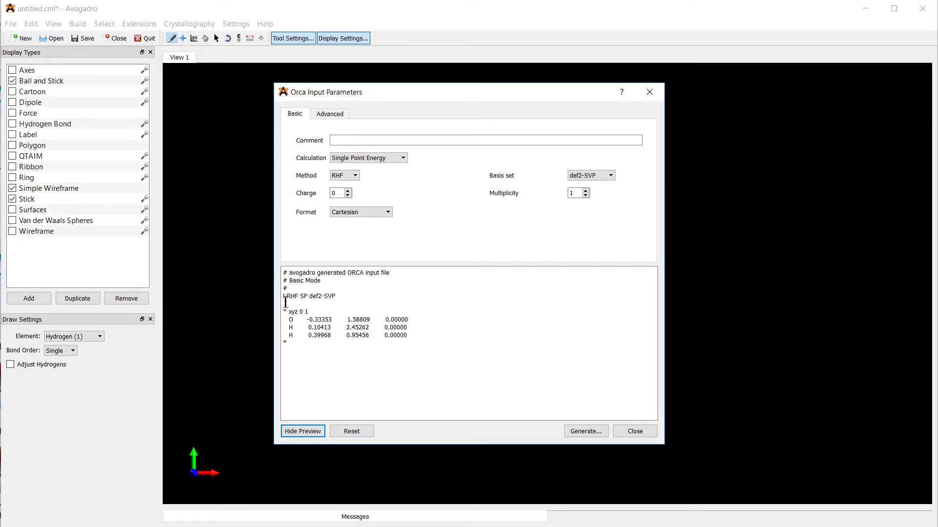
Inspect the preview's RHF SP def2-SVP keyword line, coordinate block, and charge 0 / multiplicity 1
{"action": "left_click_drag", "start_coordinate": [283, 296], "coordinate": [399, 297]}
{"action": "left_click", "coordinate": [399, 298]}
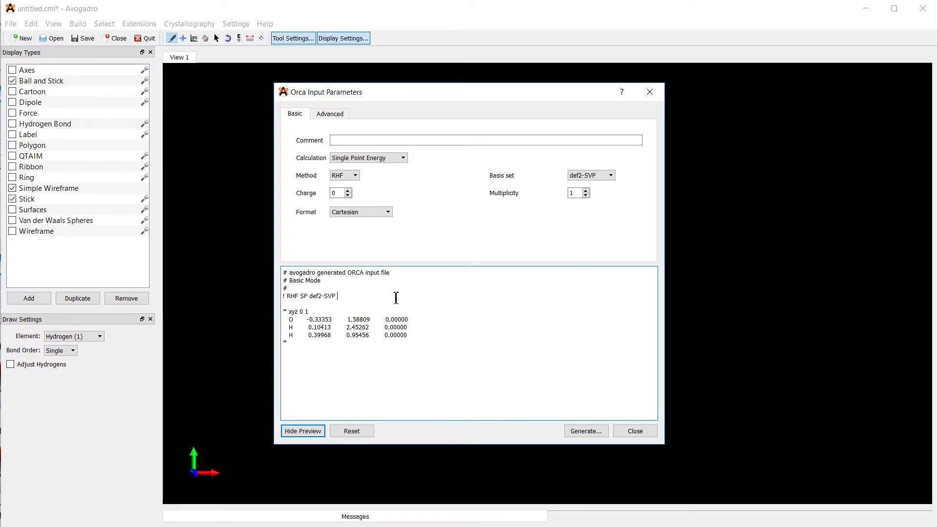
{"action": "left_click_drag", "start_coordinate": [284, 311], "coordinate": [310, 343]}
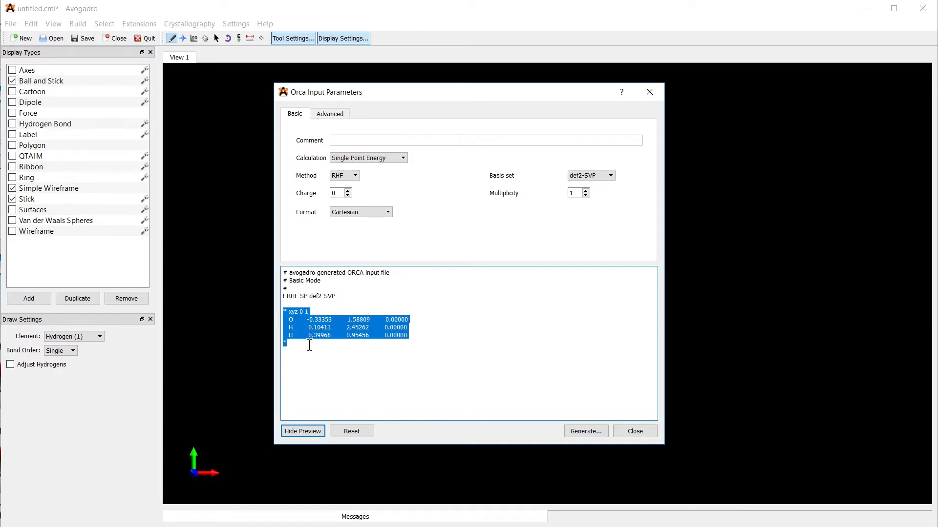
{"action": "left_click", "coordinate": [309, 345]}
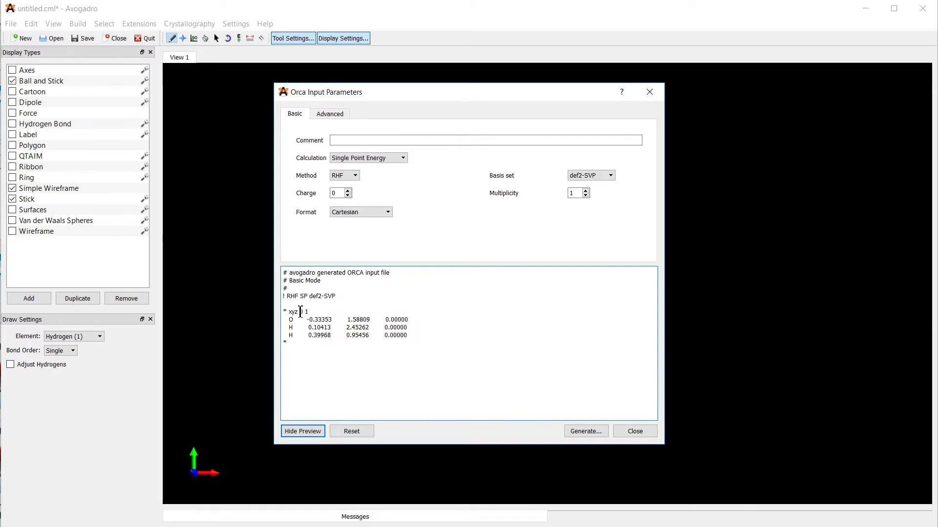
{"action": "left_click_drag", "start_coordinate": [299, 312], "coordinate": [311, 312]}
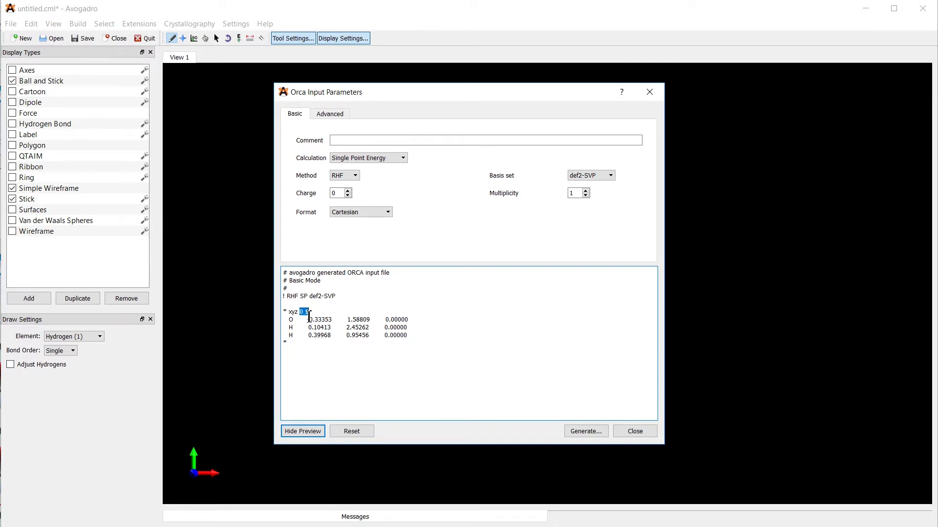
{"action": "left_click", "coordinate": [310, 313]}
Switch the coordinate format to Internal, then to z-Matrix compact
{"action": "left_click", "coordinate": [347, 211]}
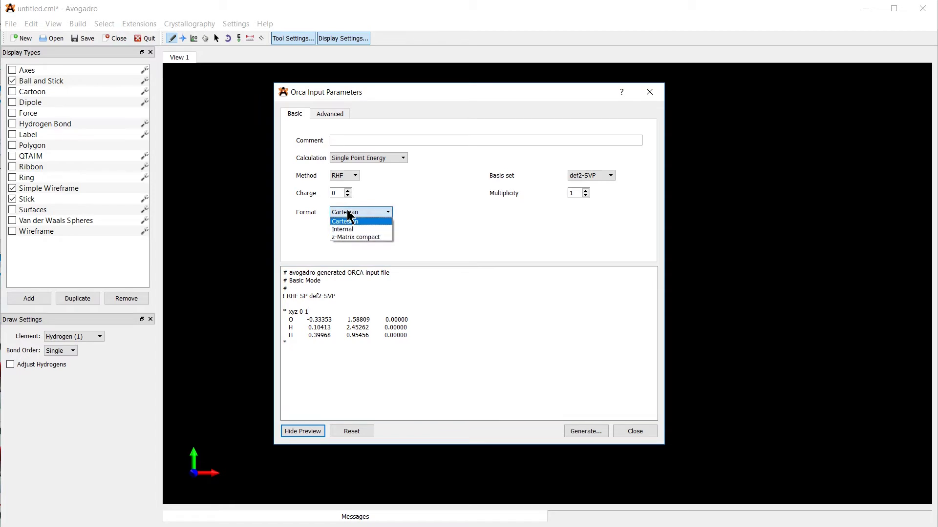
{"action": "left_click", "coordinate": [349, 229]}
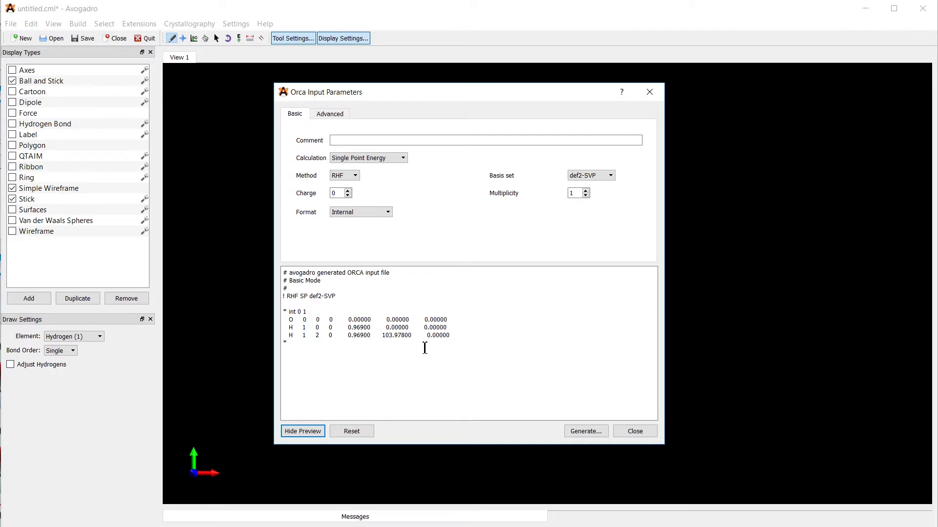
{"action": "left_click", "coordinate": [358, 214]}
{"action": "left_click", "coordinate": [356, 237]}
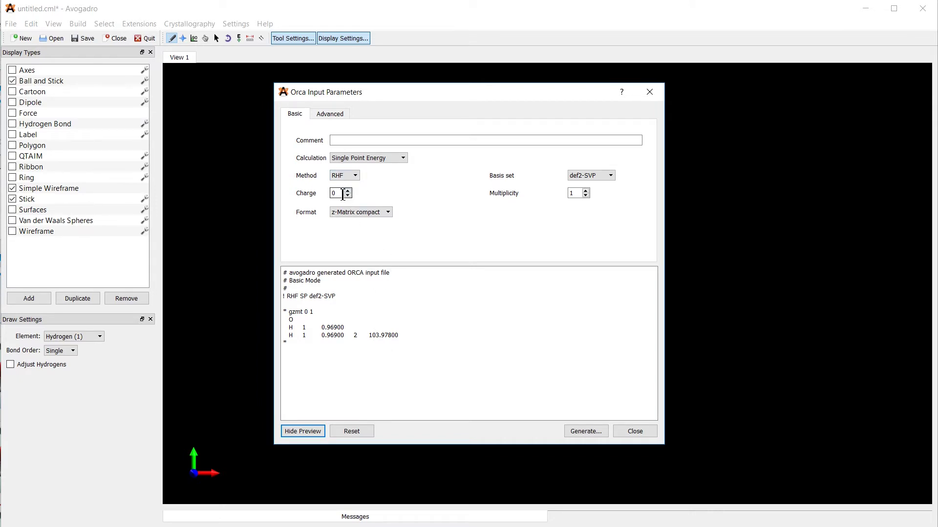
Edit the '* gzmt' line in the preview so it reads '* gzmt 0 1'
{"action": "left_click", "coordinate": [573, 193]}
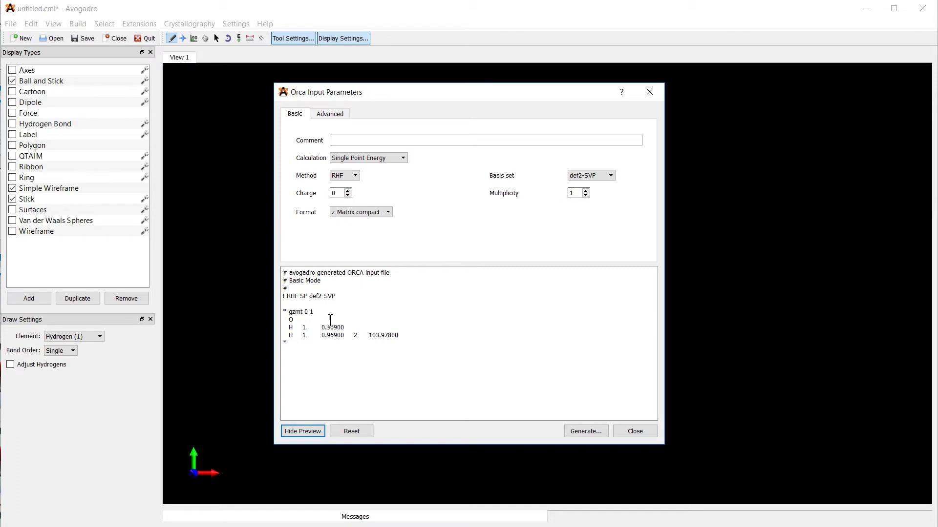
{"action": "left_click_drag", "start_coordinate": [314, 313], "coordinate": [307, 314]}
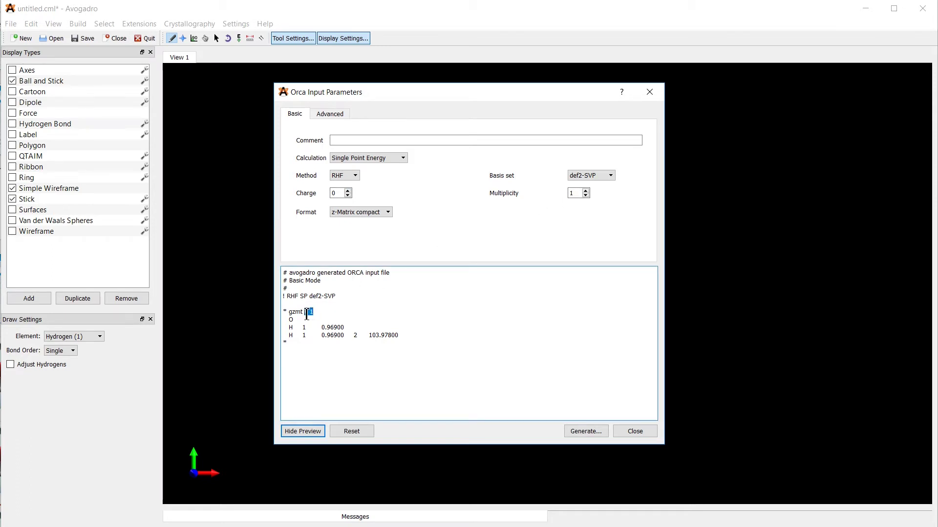
{"action": "left_click", "coordinate": [361, 306]}
{"action": "type", "text": "2"}
{"action": "key", "text": "BackSpace"}
{"action": "key", "text": "BackSpace"}
{"action": "type", "text": "0"}
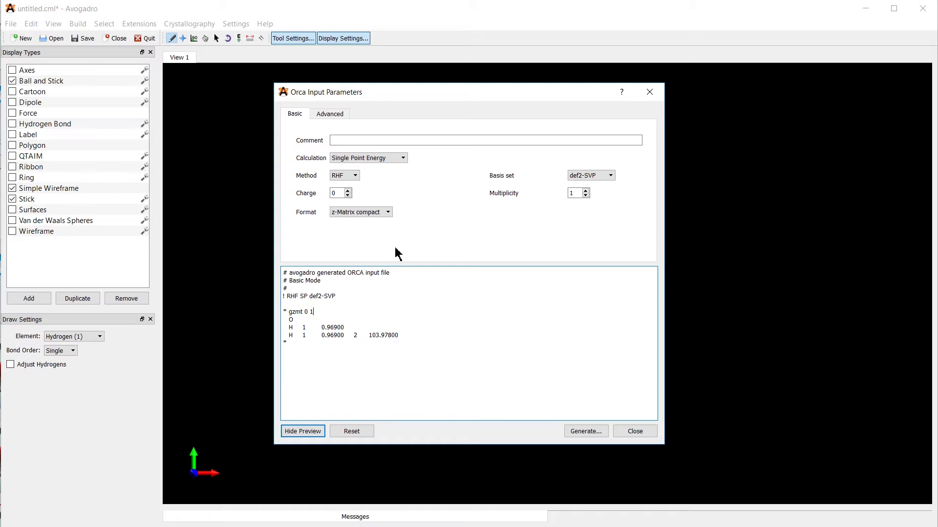
Keep def2-SVP as the basis set and view the RHF, DFT, MP2 and CCSD method choices
{"action": "left_click", "coordinate": [585, 176]}
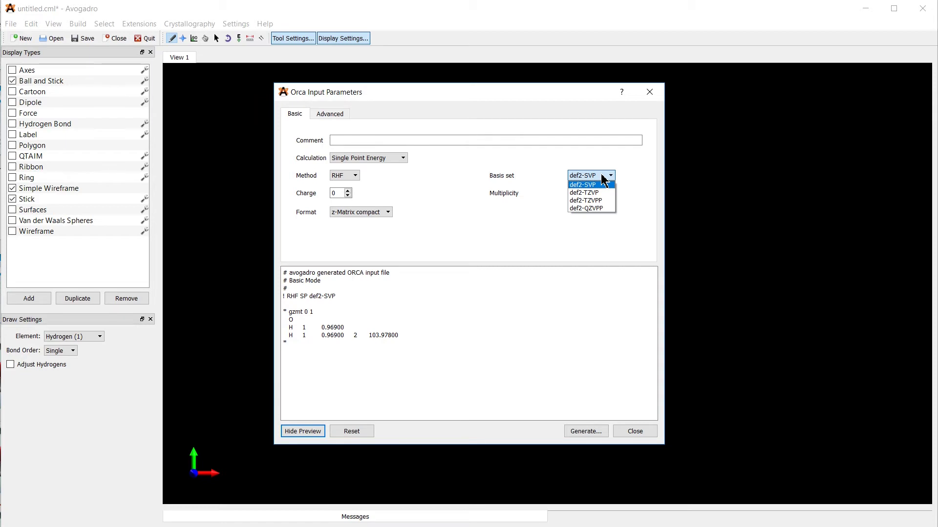
{"action": "left_click", "coordinate": [602, 176]}
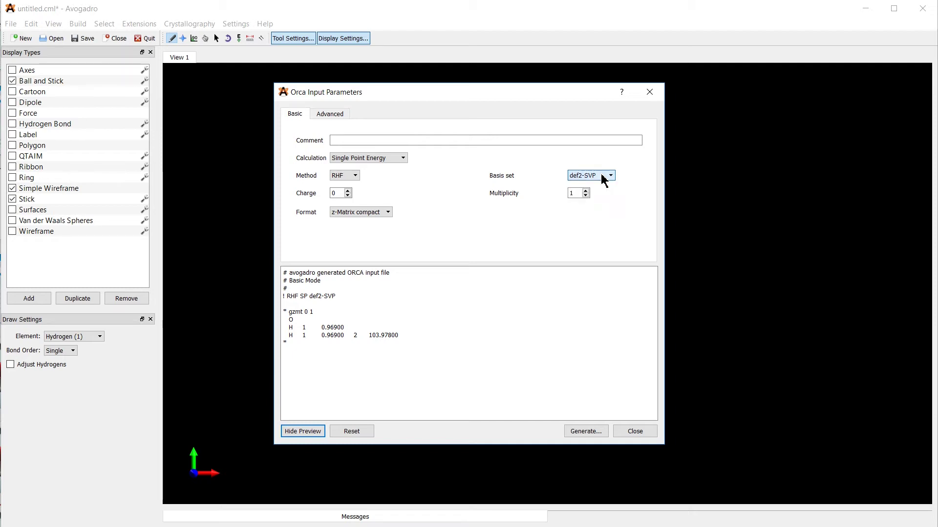
{"action": "left_click", "coordinate": [344, 176]}
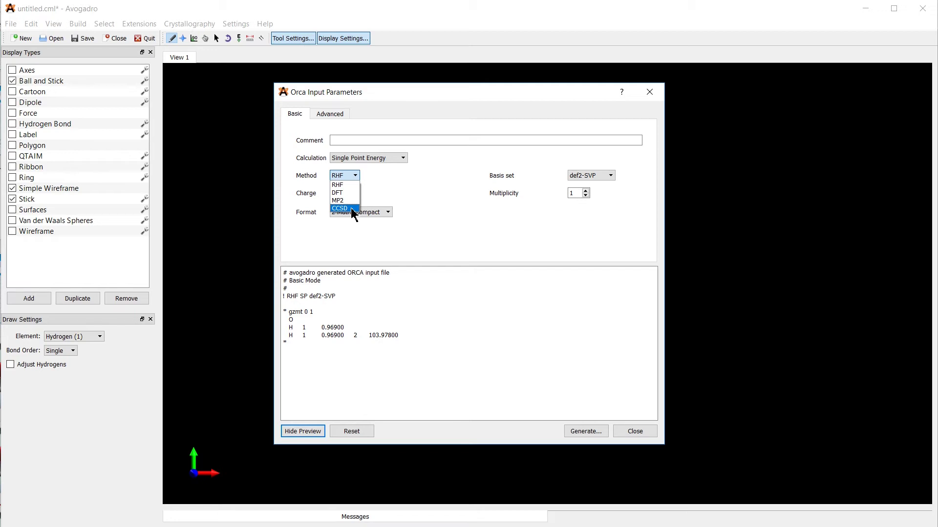
Keeping RHF, generate the ORCA input and save it as 1.inp in Orca\1
{"action": "left_click", "coordinate": [392, 181]}
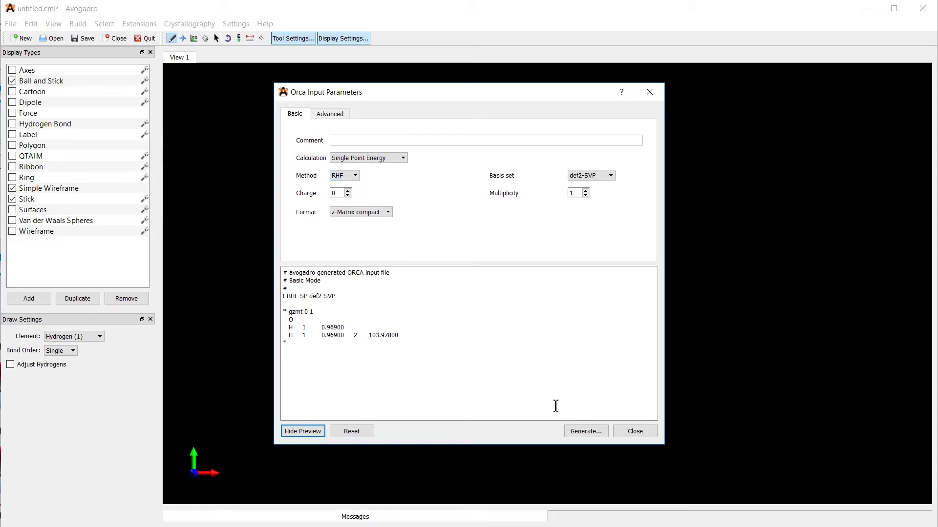
{"action": "left_click", "coordinate": [569, 431]}
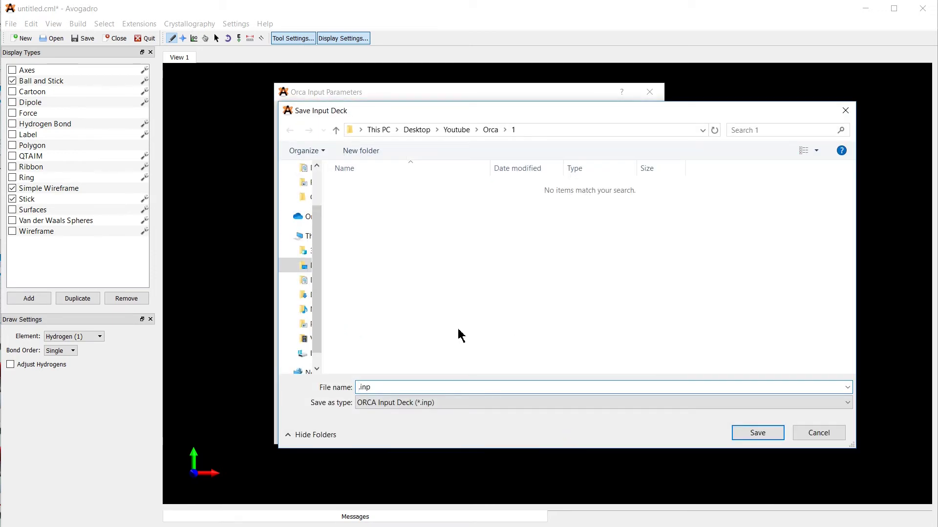
{"action": "type", "text": "1"}
{"action": "left_click", "coordinate": [756, 433]}
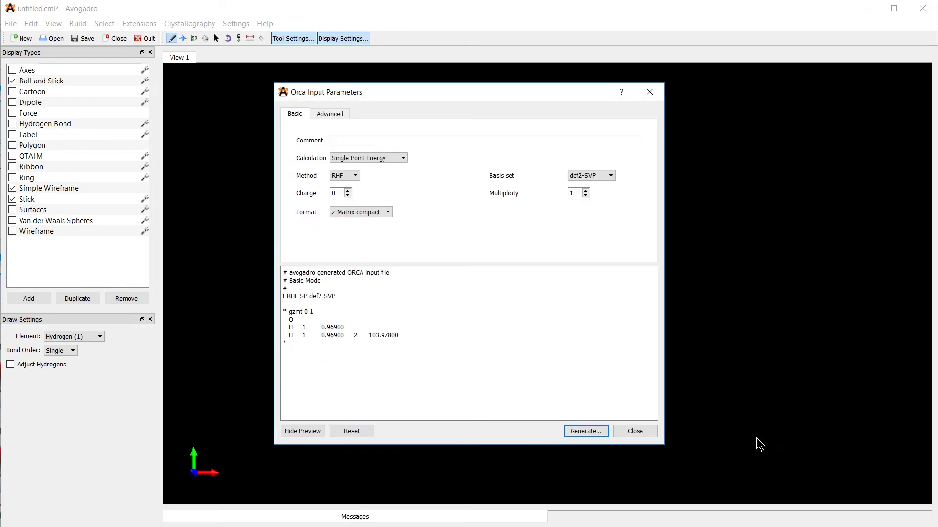
Close the ORCA dialog and quit Avogadro, discarding the unsaved molecule
{"action": "left_click", "coordinate": [635, 432]}
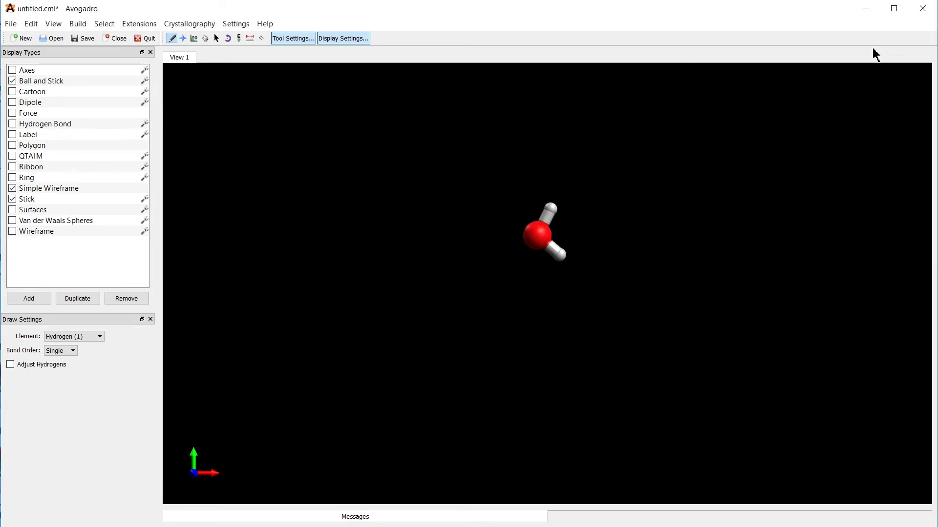
{"action": "left_click", "coordinate": [925, 12]}
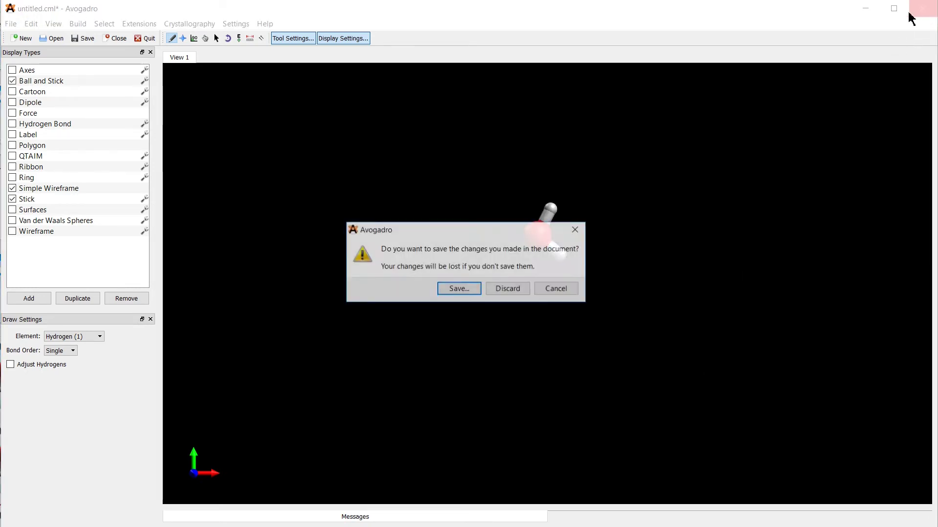
{"action": "left_click", "coordinate": [507, 289]}
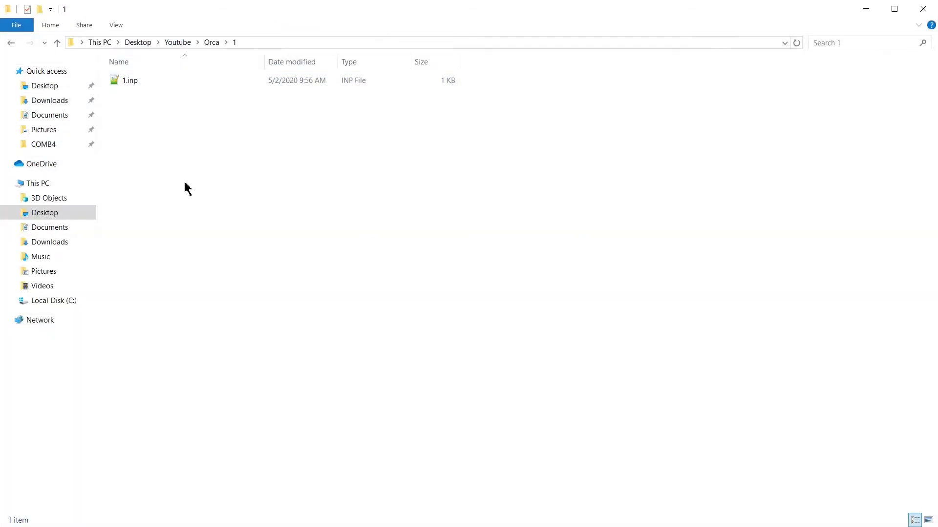
Open 1.inp in Notepad++ and replace SP with 'MP2 CCSD(T)' on the keyword line
{"action": "double_click", "coordinate": [129, 81]}
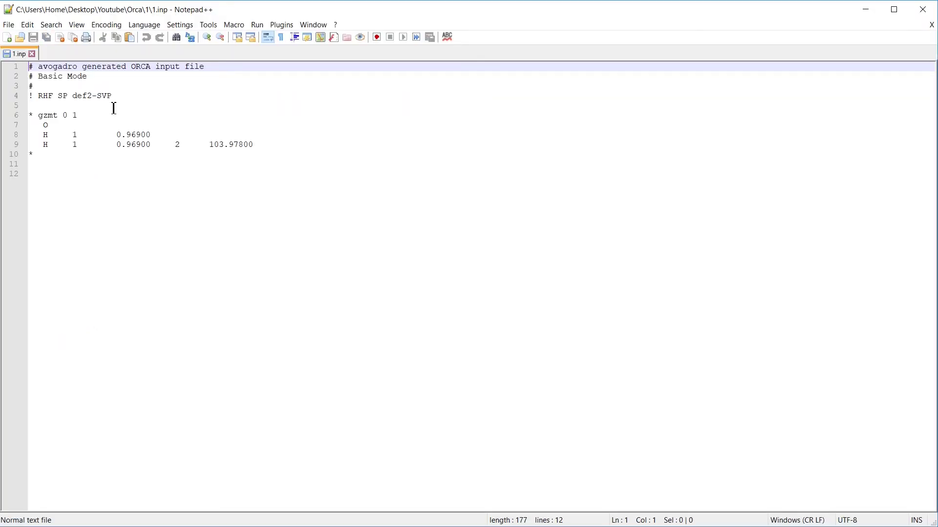
{"action": "left_click", "coordinate": [69, 96]}
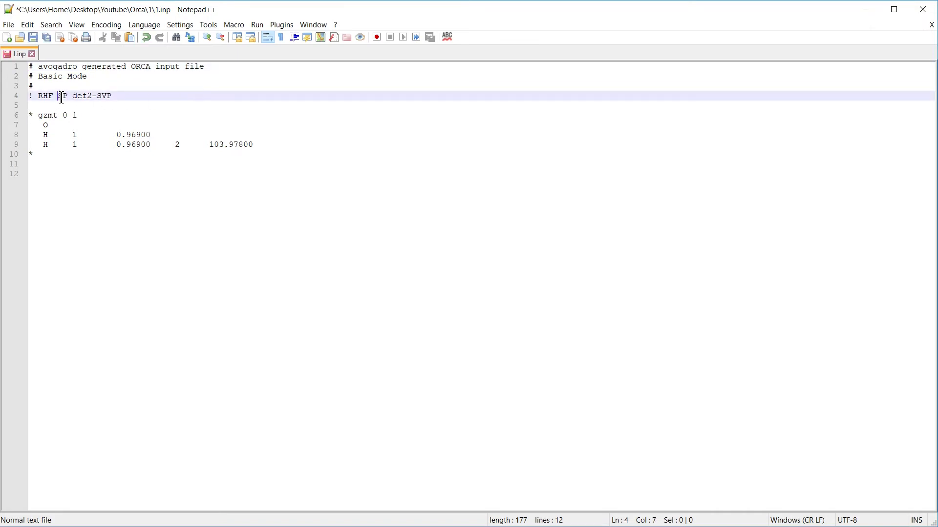
{"action": "left_click_drag", "start_coordinate": [57, 97], "coordinate": [73, 97]}
{"action": "key", "text": "Delete"}
{"action": "type", "text": "MP2 CCSD"}
{"action": "type", "text": "T"}
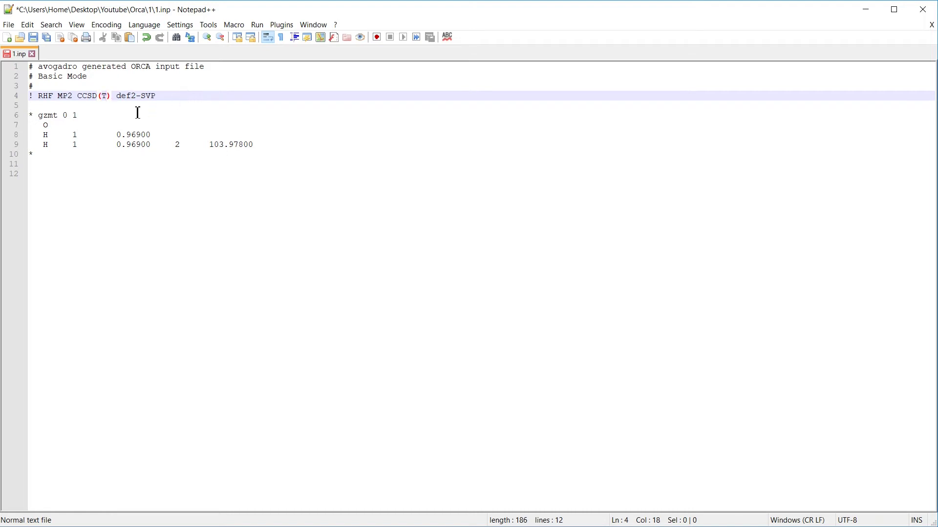
Save 1.inp and return to the Orca\1 folder in File Explorer
{"action": "left_click", "coordinate": [97, 153]}
{"action": "key", "text": "ctrl+s"}
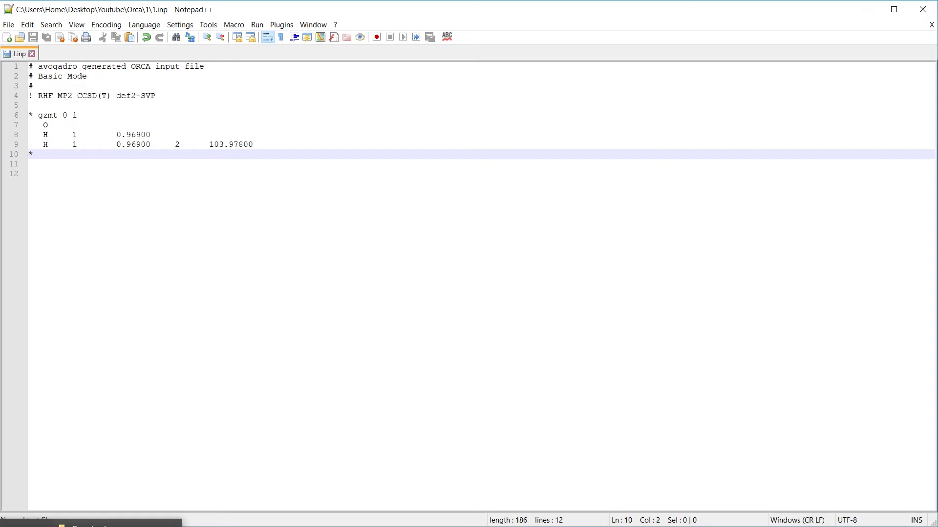
{"action": "key", "text": "alt+Tab"}
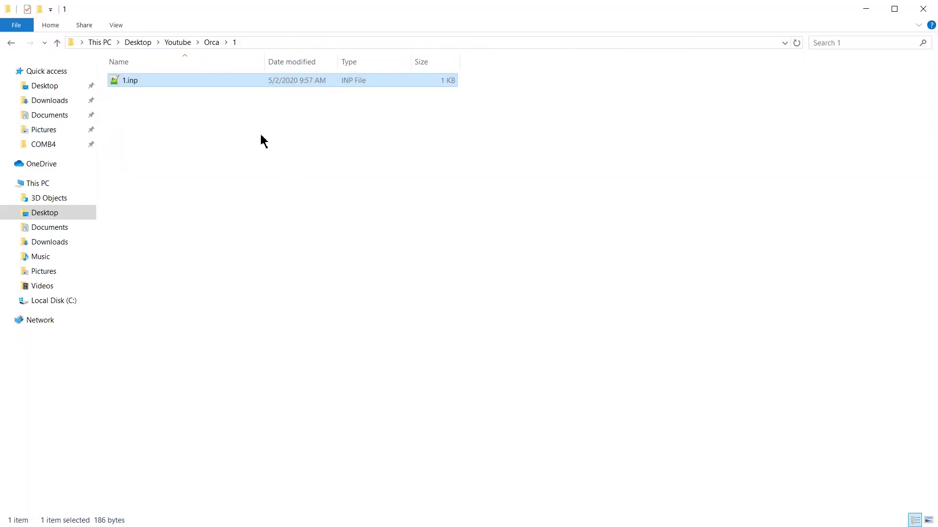
Create a new empty text document in the Orca\1 folder
{"action": "left_click", "coordinate": [264, 141]}
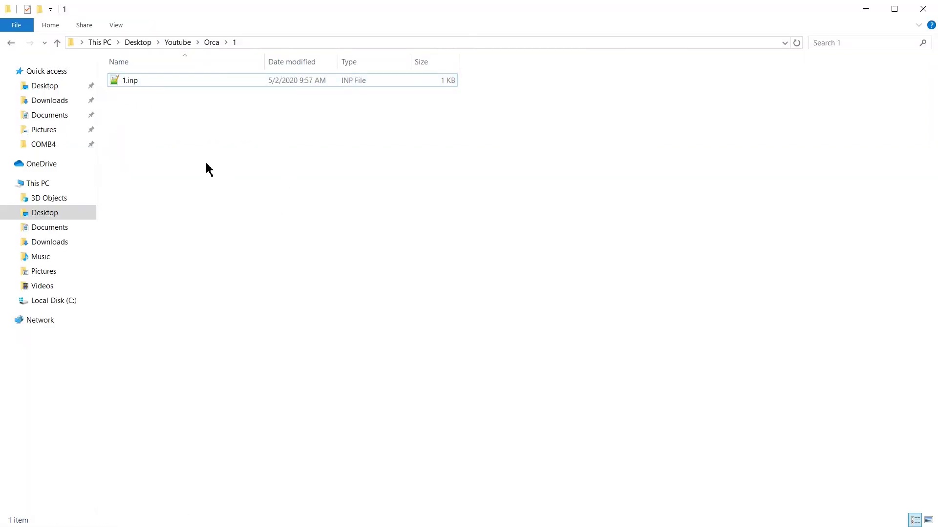
{"action": "right_click", "coordinate": [171, 147]}
{"action": "mouse_move", "coordinate": [250, 334]}
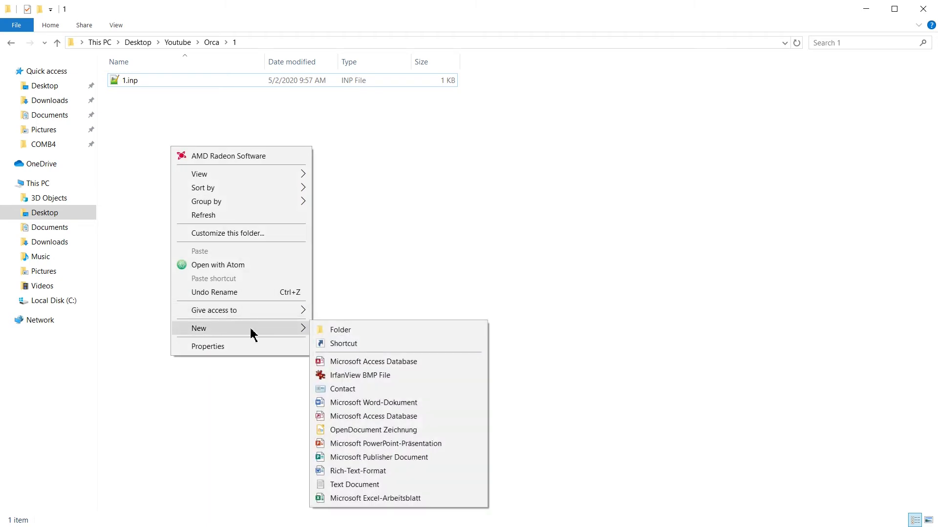
{"action": "left_click", "coordinate": [348, 485]}
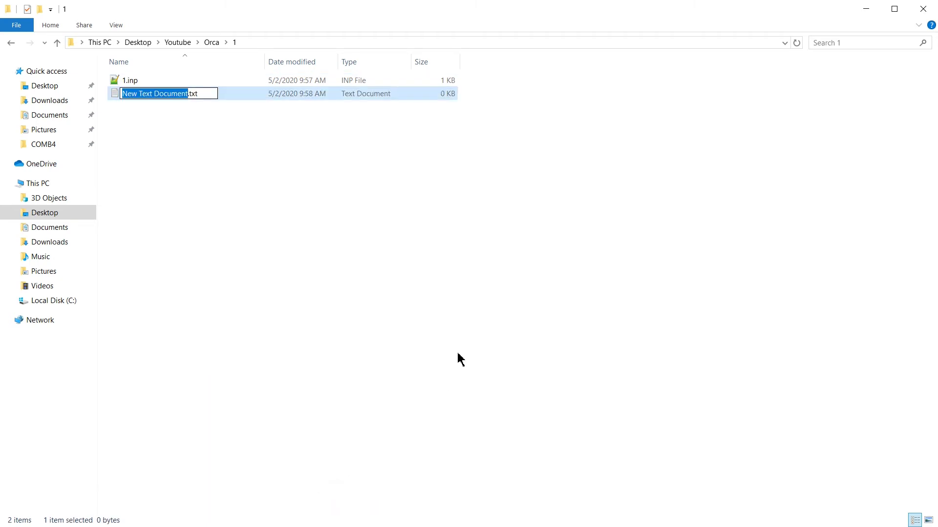
Rename the document run.bat, accepting the extension change, and edit it with Notepad++
{"action": "type", "text": "run"}
{"action": "key", "text": "Right"}
{"action": "key", "text": "shift+Right"}
{"action": "key", "text": "shift+Right"}
{"action": "key", "text": "shift+Right"}
{"action": "type", "text": "bat"}
{"action": "key", "text": "Return"}
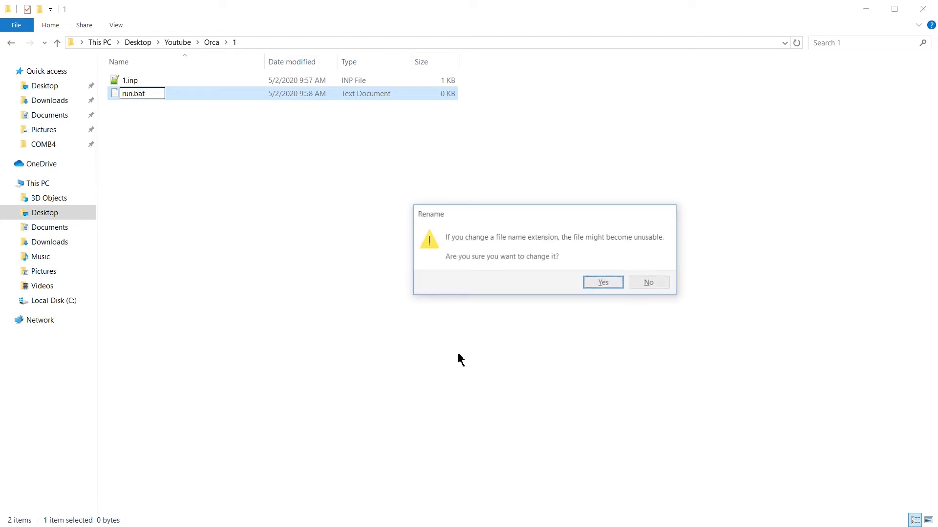
{"action": "key", "text": "Return"}
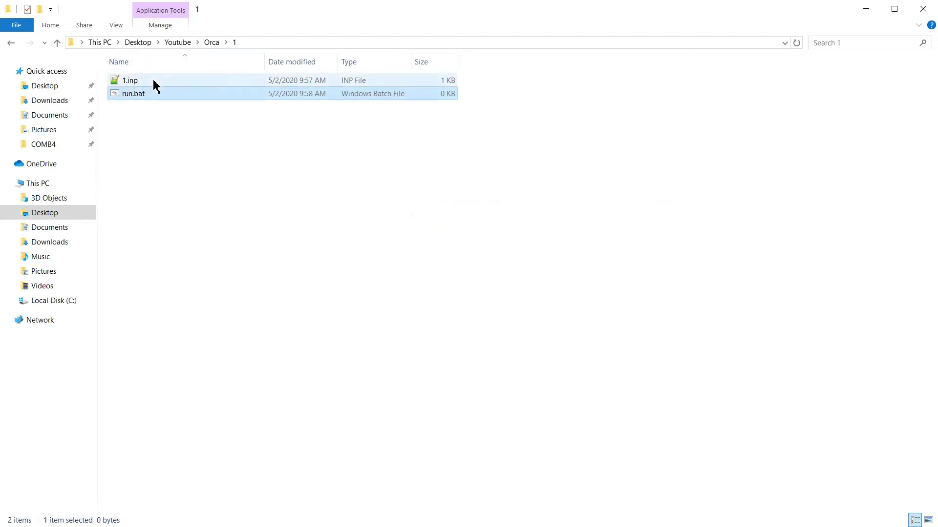
{"action": "right_click", "coordinate": [134, 96]}
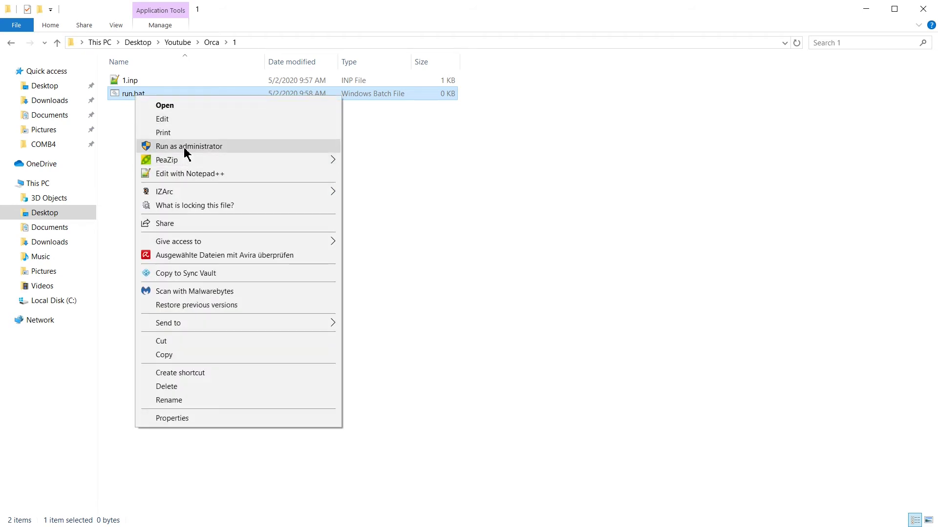
{"action": "left_click", "coordinate": [191, 174]}
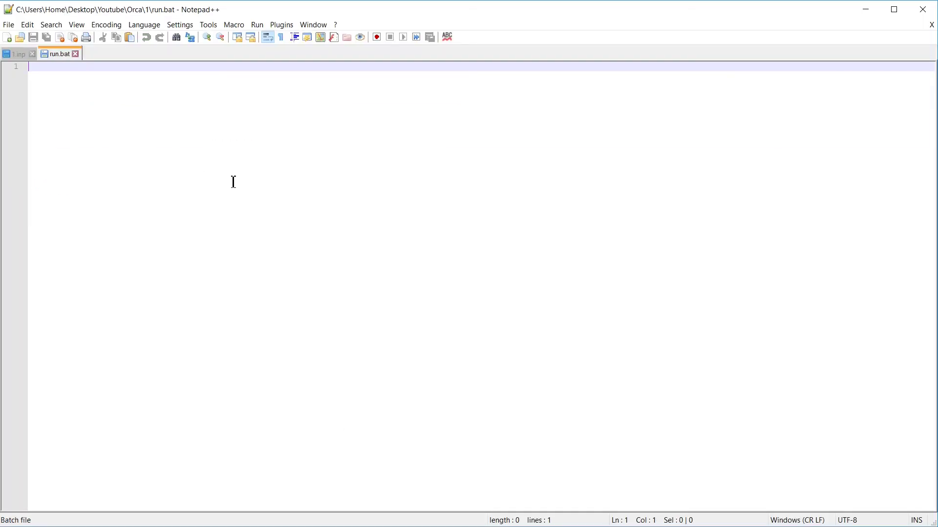
Complete run.bat with the command 'C:\orca\orca.exe 1.inp > 1.out' and save it
{"action": "type", "text": "C:\\orca\\orca"}
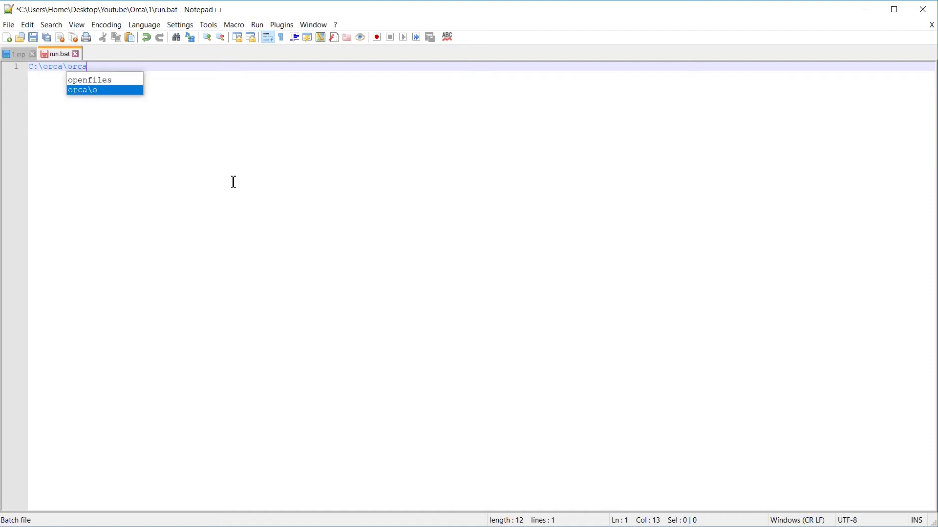
{"action": "type", "text": ".exe "}
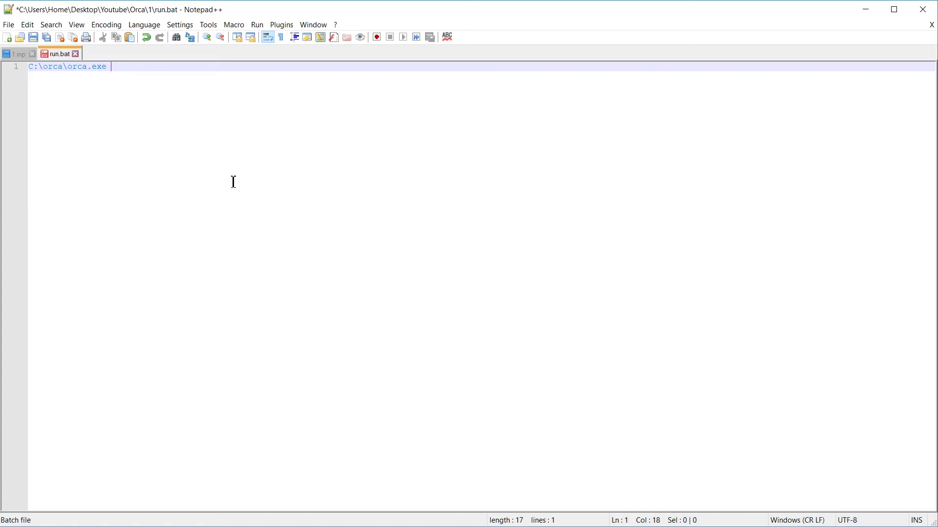
{"action": "type", "text": "1.inp > 1.out"}
{"action": "key", "text": "ctrl+s"}
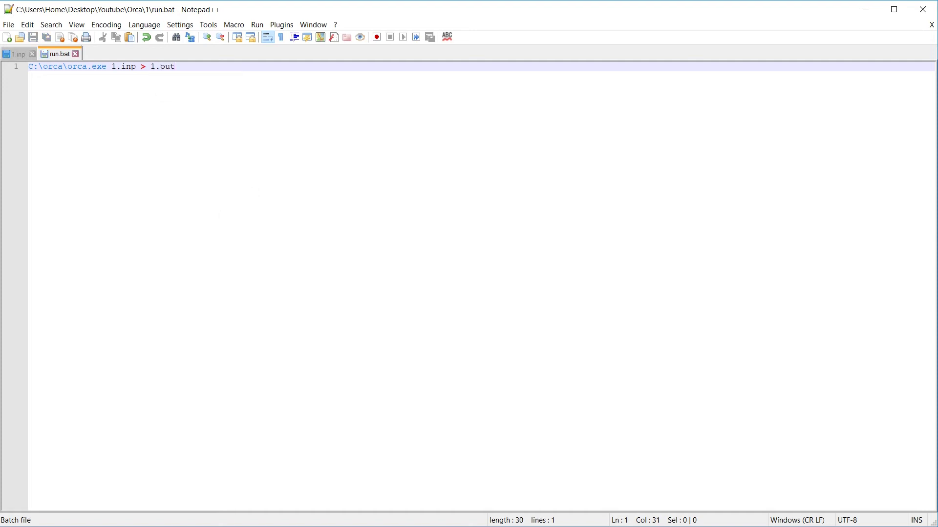
{"action": "left_click", "coordinate": [29, 520]}
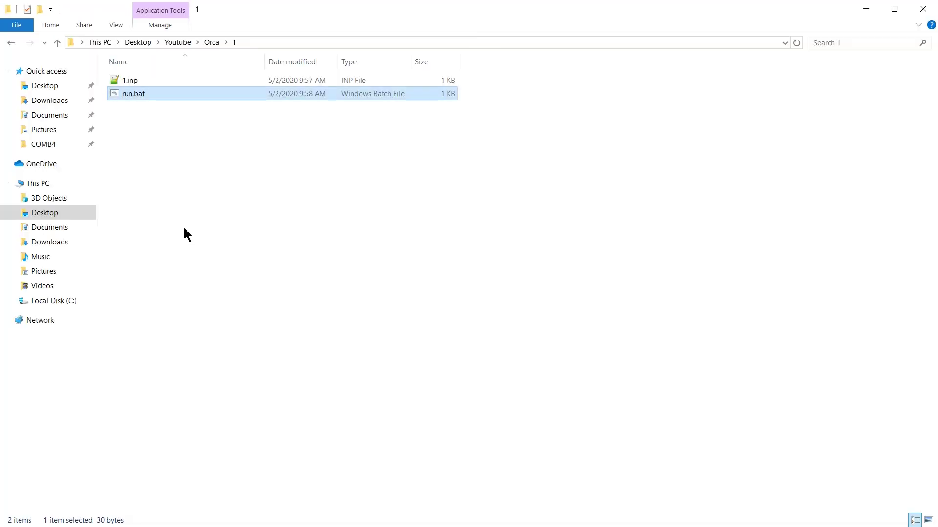
Run run.bat to launch the ORCA calculation, then open the resulting 1.out in Notepad++
{"action": "double_click", "coordinate": [170, 94]}
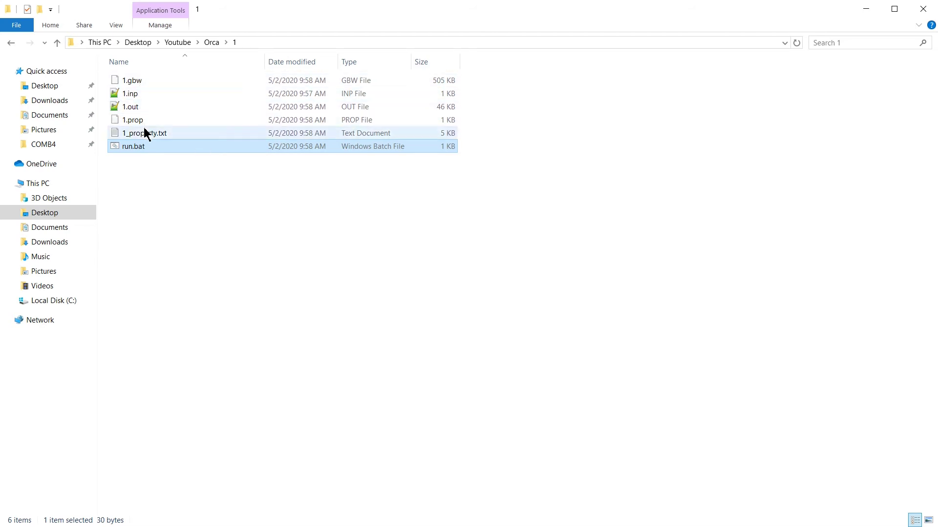
{"action": "key", "text": "Home"}
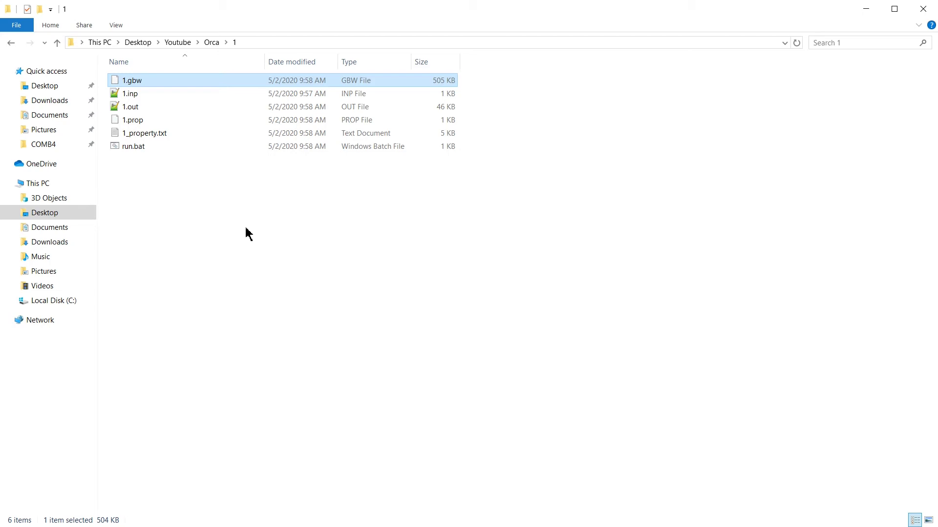
{"action": "left_click", "coordinate": [152, 112]}
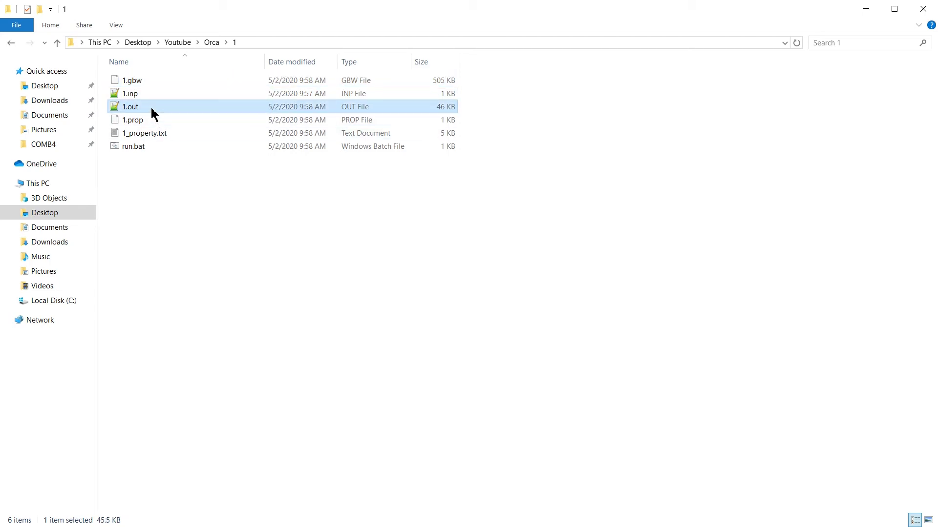
{"action": "double_click", "coordinate": [151, 112]}
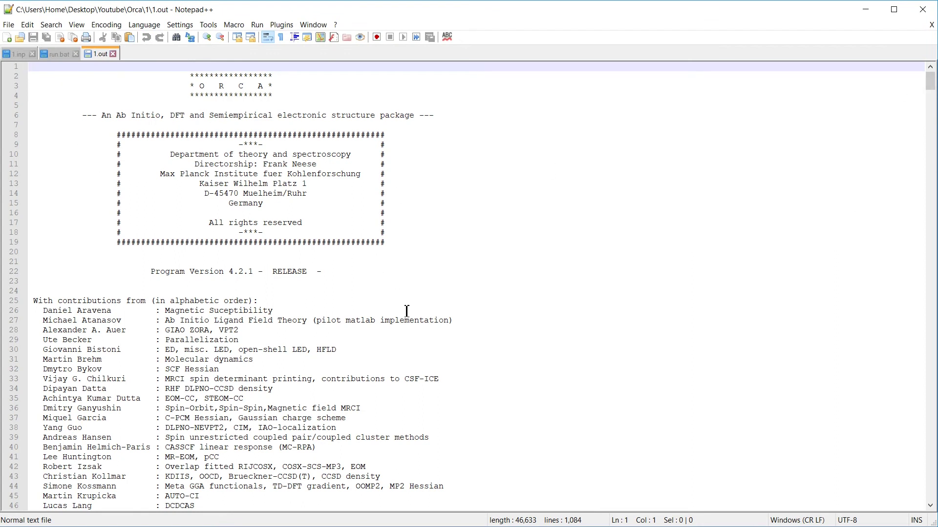
Scroll 1.out past the header, warnings, input echo and coordinates to DFT GRID GENERATION
{"action": "scroll", "coordinate": [408, 311], "scroll_direction": "down", "scroll_amount": 10}
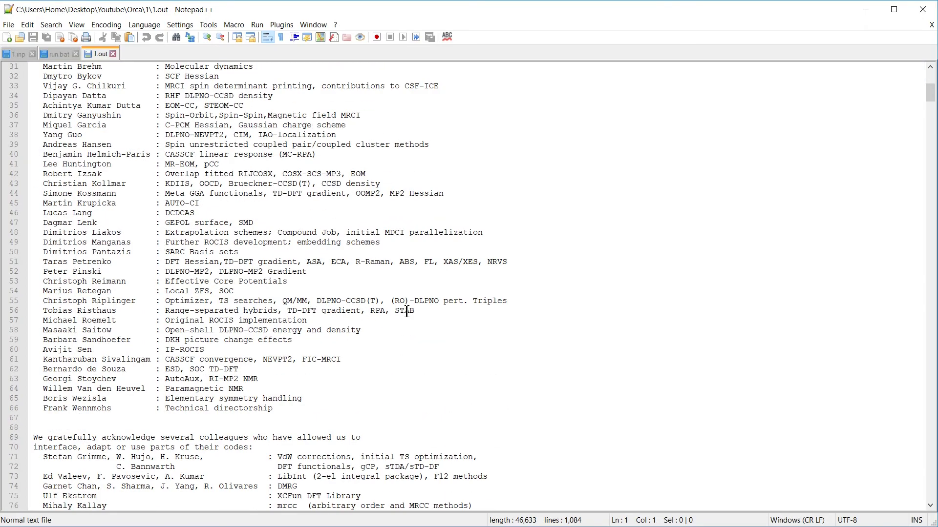
{"action": "scroll", "coordinate": [407, 311], "scroll_direction": "down", "scroll_amount": 20}
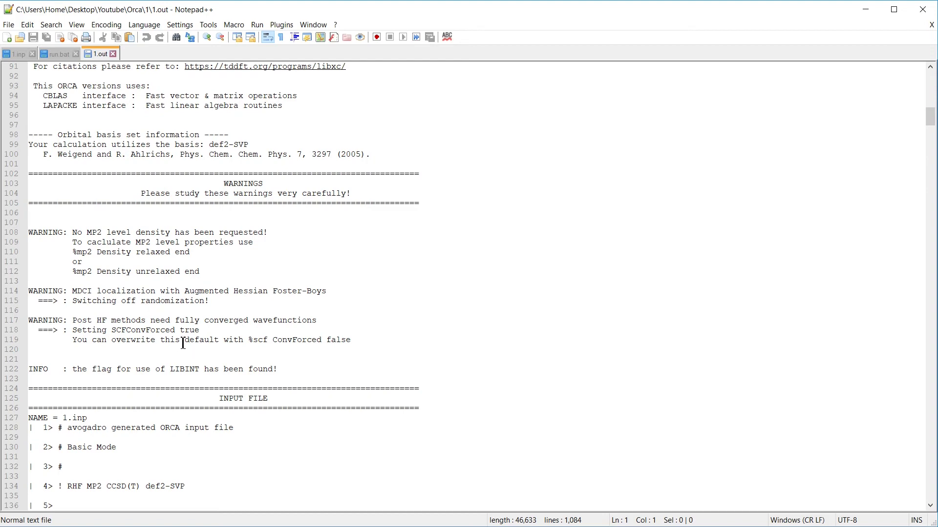
{"action": "scroll", "coordinate": [183, 344], "scroll_direction": "down", "scroll_amount": 11}
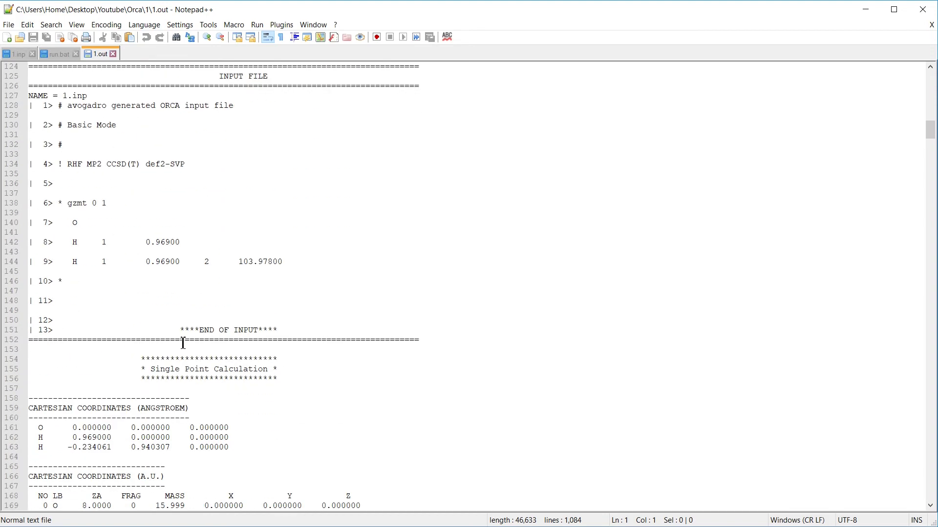
{"action": "scroll", "coordinate": [253, 285], "scroll_direction": "down", "scroll_amount": 9}
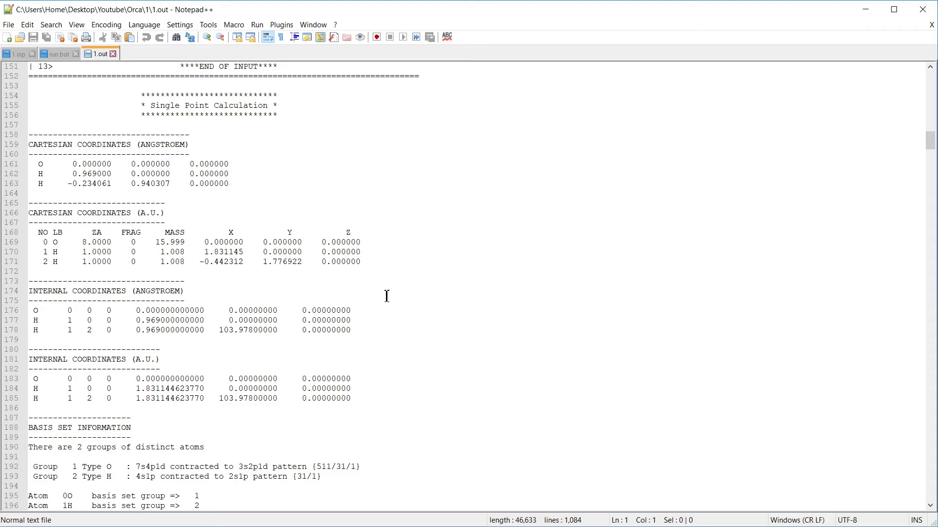
{"action": "scroll", "coordinate": [387, 295], "scroll_direction": "down", "scroll_amount": 20}
{"action": "scroll", "coordinate": [387, 296], "scroll_direction": "down", "scroll_amount": 20}
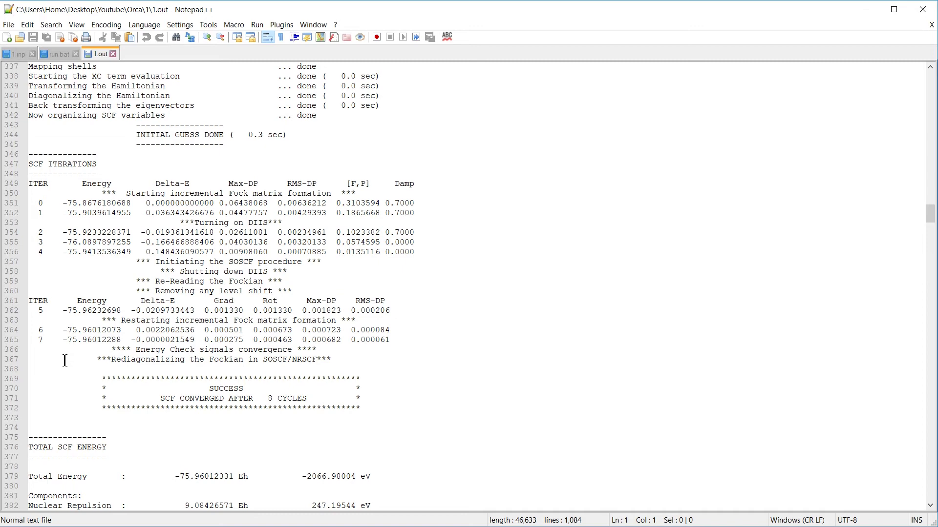
Scroll past SCF iterations, orbital energies and Mulliken, Loewdin, Mayer analyses to the MP2 block
{"action": "scroll", "coordinate": [252, 244], "scroll_direction": "down", "scroll_amount": 9}
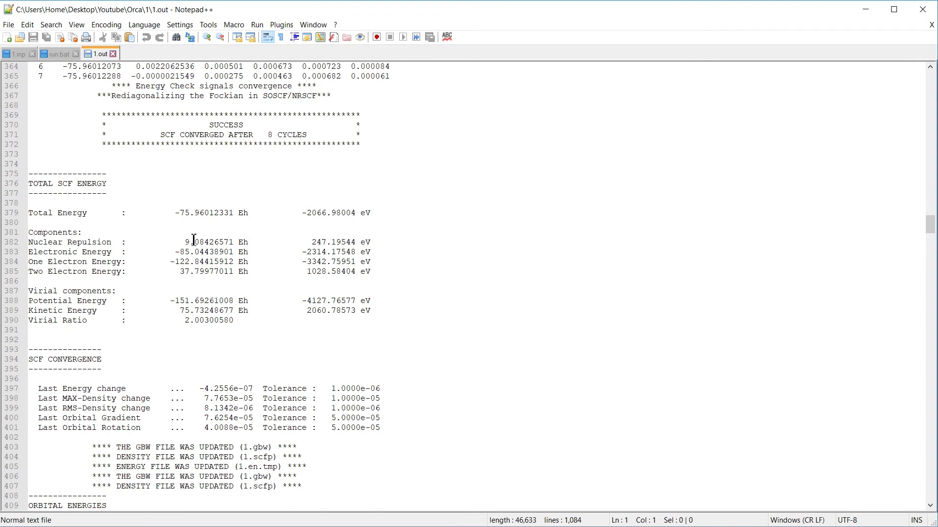
{"action": "scroll", "coordinate": [392, 270], "scroll_direction": "down", "scroll_amount": 13}
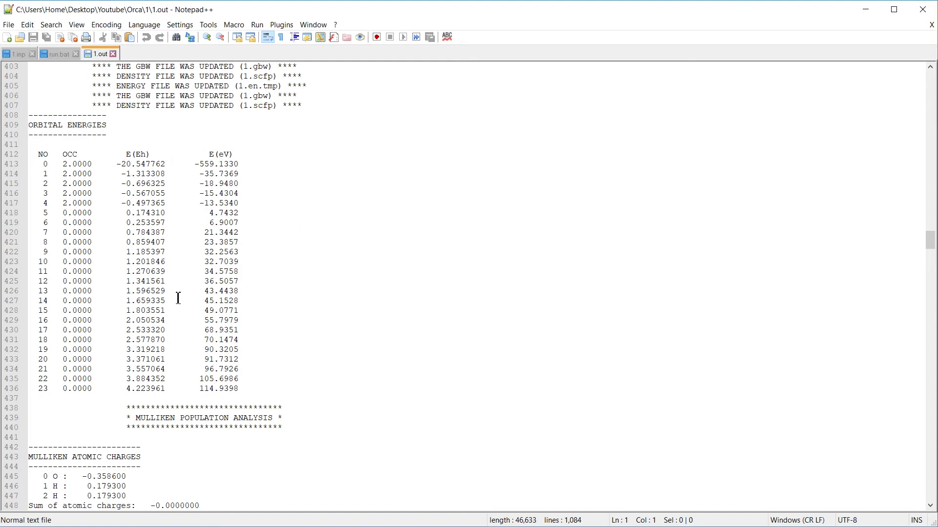
{"action": "scroll", "coordinate": [387, 304], "scroll_direction": "down", "scroll_amount": 7}
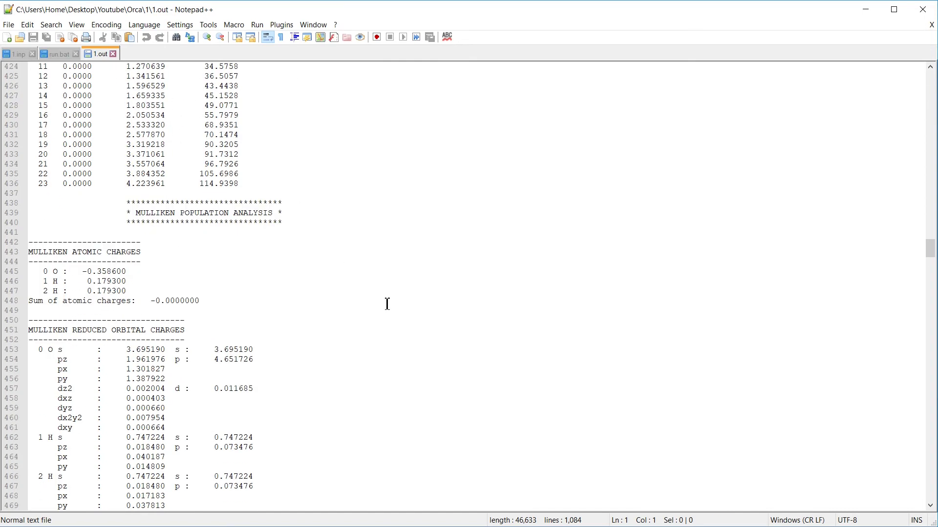
{"action": "scroll", "coordinate": [387, 304], "scroll_direction": "down", "scroll_amount": 2}
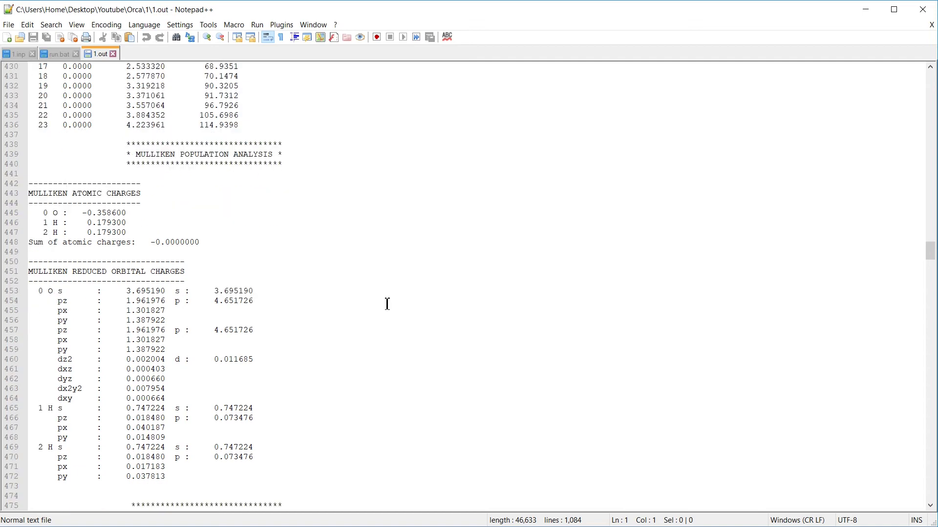
{"action": "scroll", "coordinate": [269, 271], "scroll_direction": "down", "scroll_amount": 10}
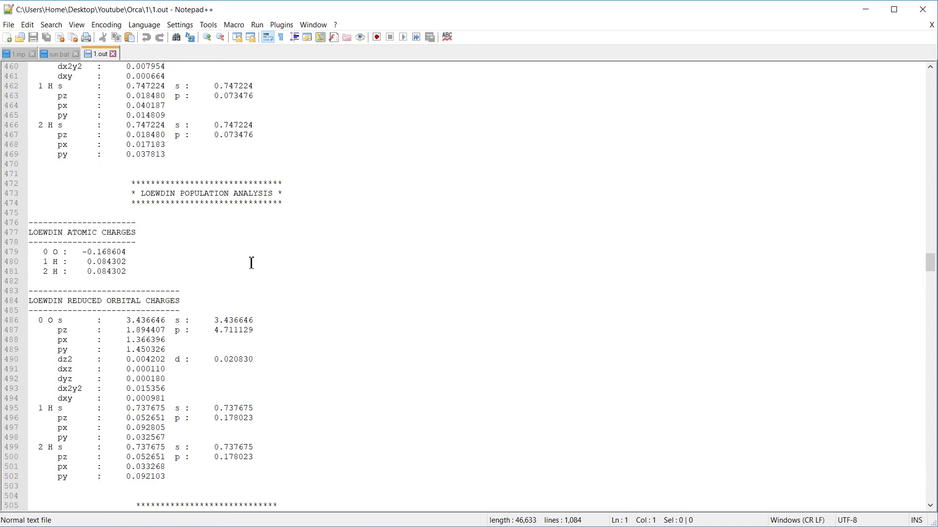
{"action": "scroll", "coordinate": [252, 264], "scroll_direction": "down", "scroll_amount": 10}
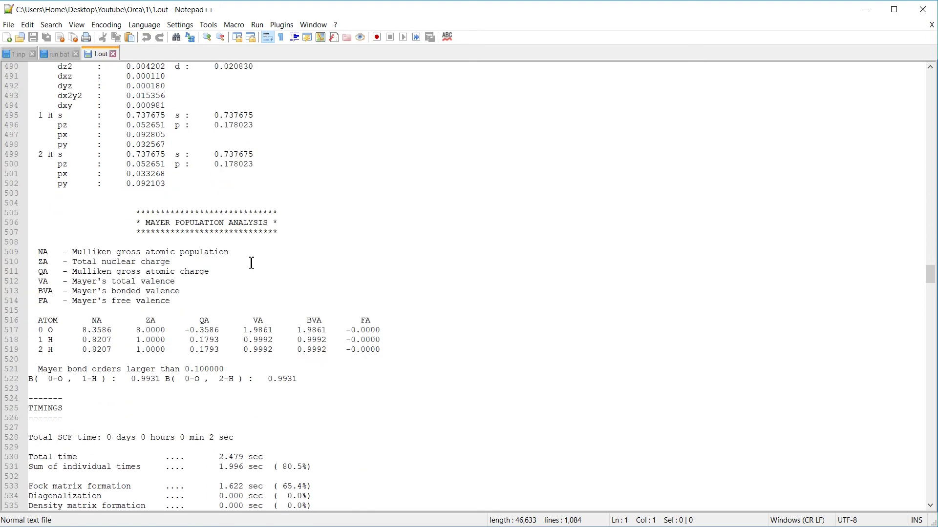
{"action": "scroll", "coordinate": [252, 263], "scroll_direction": "down", "scroll_amount": 16}
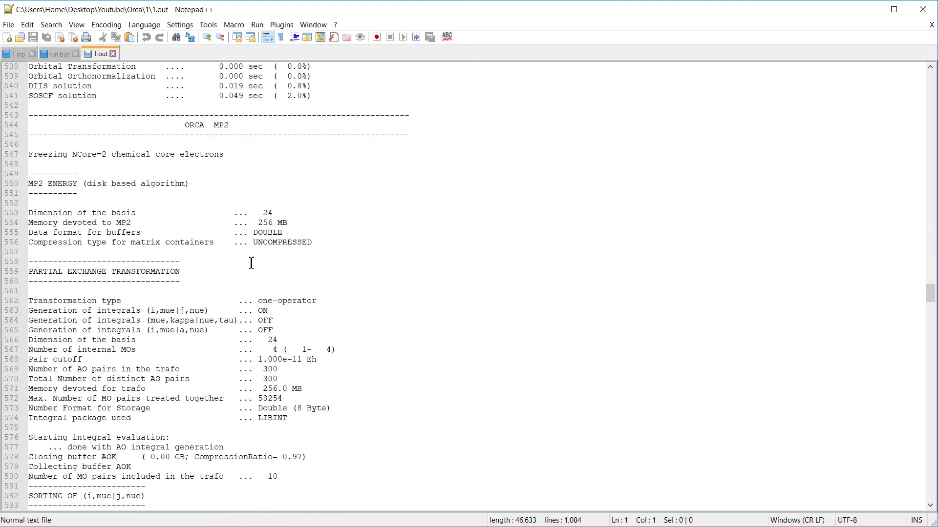
Locate and briefly highlight the MP2 TOTAL ENERGY of -76.162088222 Eh in 1.out
{"action": "scroll", "coordinate": [252, 263], "scroll_direction": "down", "scroll_amount": 2}
{"action": "scroll", "coordinate": [252, 264], "scroll_direction": "up", "scroll_amount": 1}
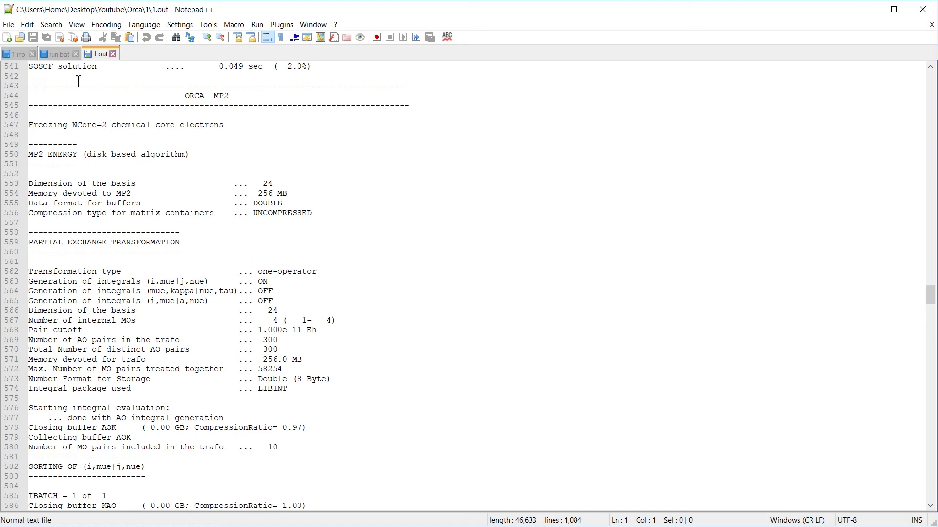
{"action": "scroll", "coordinate": [335, 274], "scroll_direction": "down", "scroll_amount": 16}
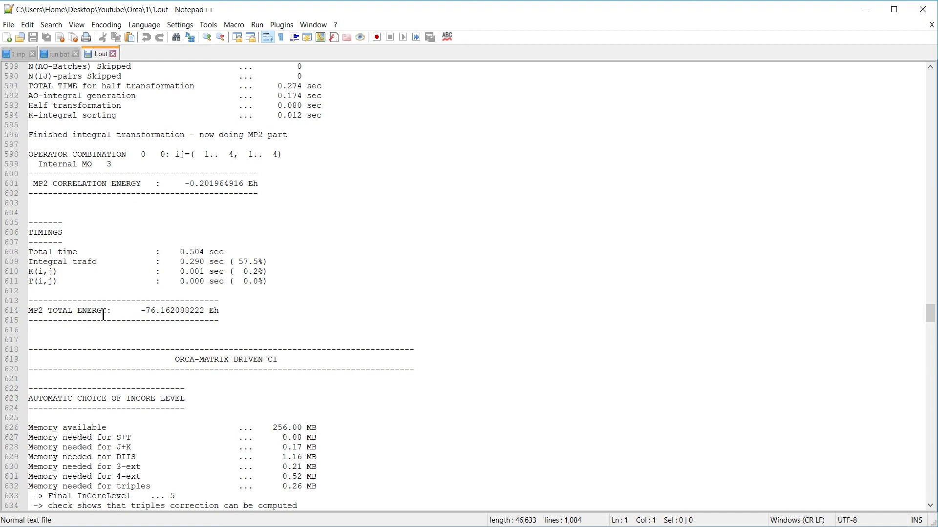
{"action": "left_click_drag", "start_coordinate": [102, 312], "coordinate": [251, 314]}
{"action": "left_click", "coordinate": [435, 254]}
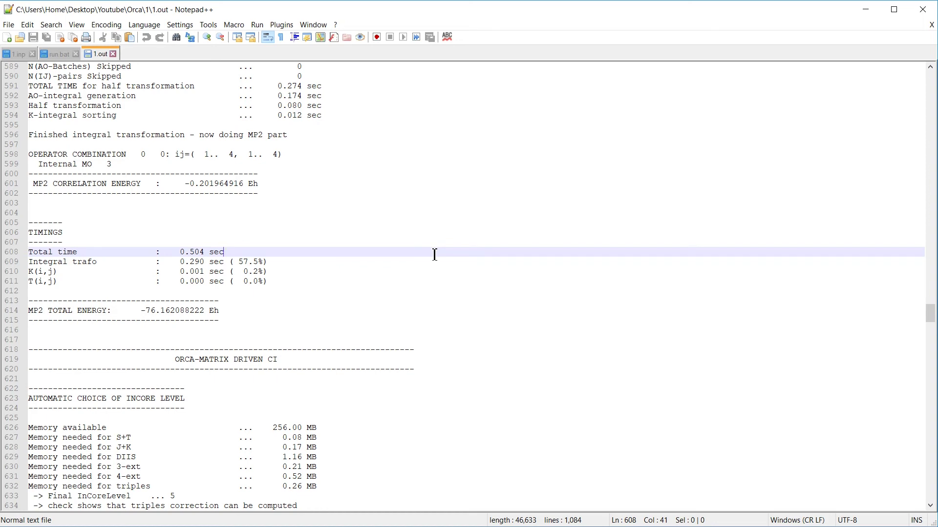
Scroll to the coupled-cluster section and highlight the E(MP2) value -0.201964642
{"action": "scroll", "coordinate": [435, 254], "scroll_direction": "down", "scroll_amount": 6}
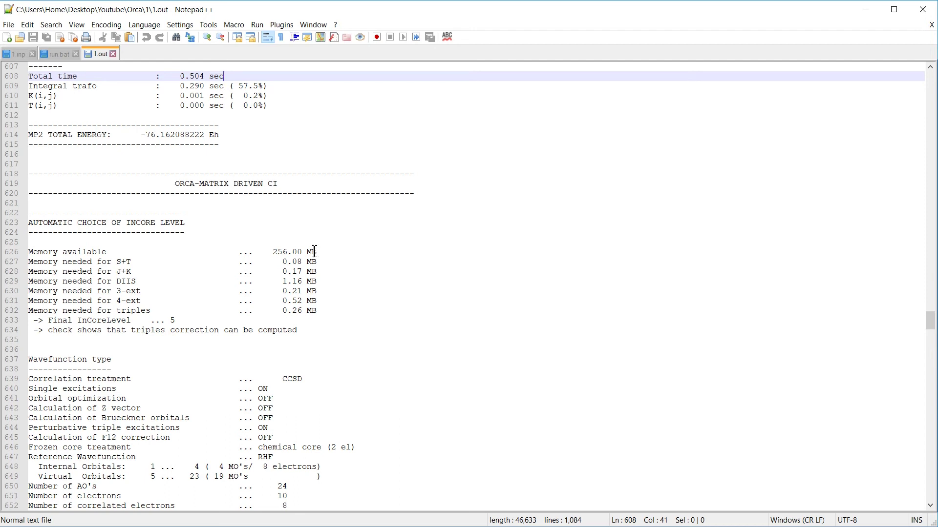
{"action": "scroll", "coordinate": [315, 252], "scroll_direction": "down", "scroll_amount": 20}
{"action": "scroll", "coordinate": [315, 252], "scroll_direction": "down", "scroll_amount": 20}
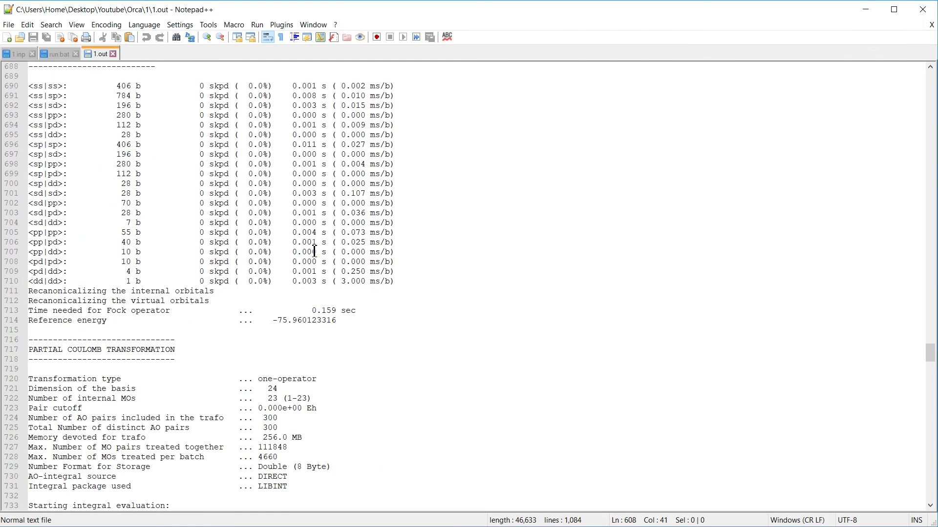
{"action": "scroll", "coordinate": [315, 252], "scroll_direction": "down", "scroll_amount": 2}
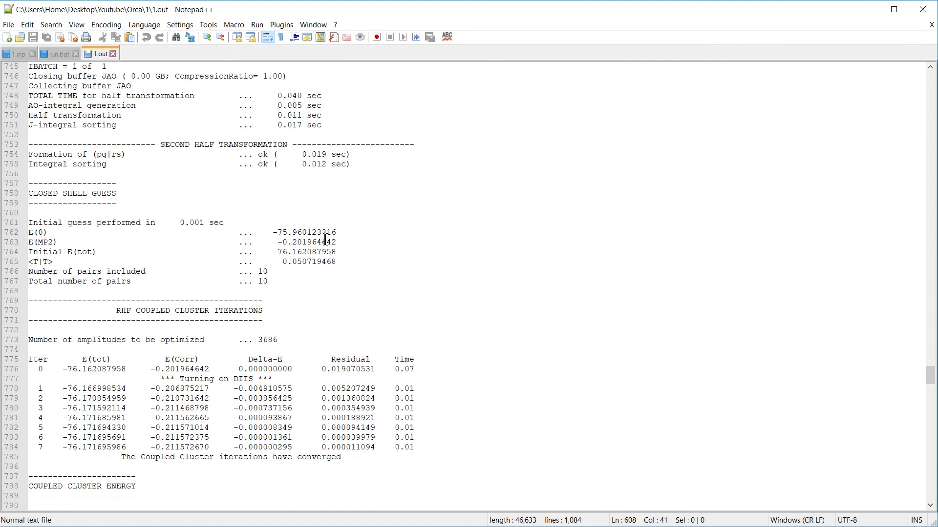
{"action": "left_click_drag", "start_coordinate": [339, 243], "coordinate": [281, 244]}
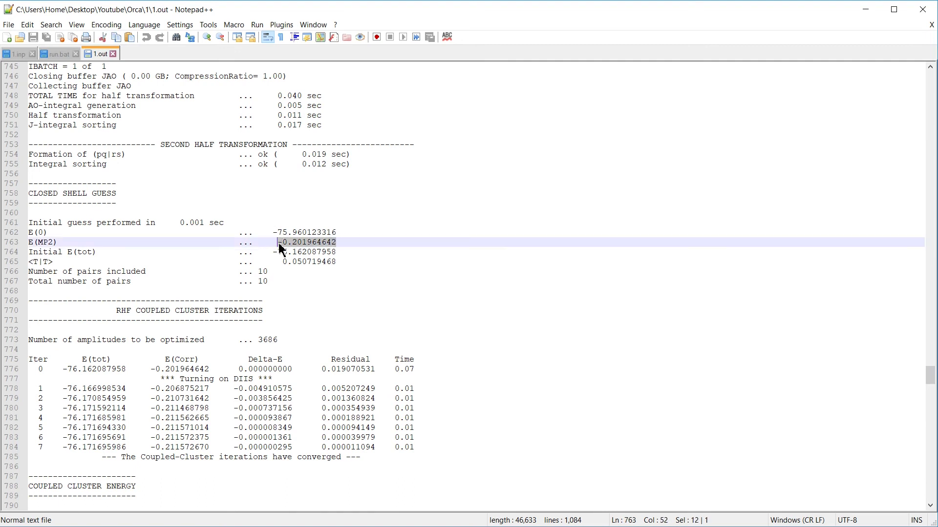
Highlight the coupled-cluster iteration table, converged after 7 steps with E(TOT) -76.171695986
{"action": "left_click_drag", "start_coordinate": [68, 370], "coordinate": [414, 448]}
{"action": "left_click", "coordinate": [227, 426]}
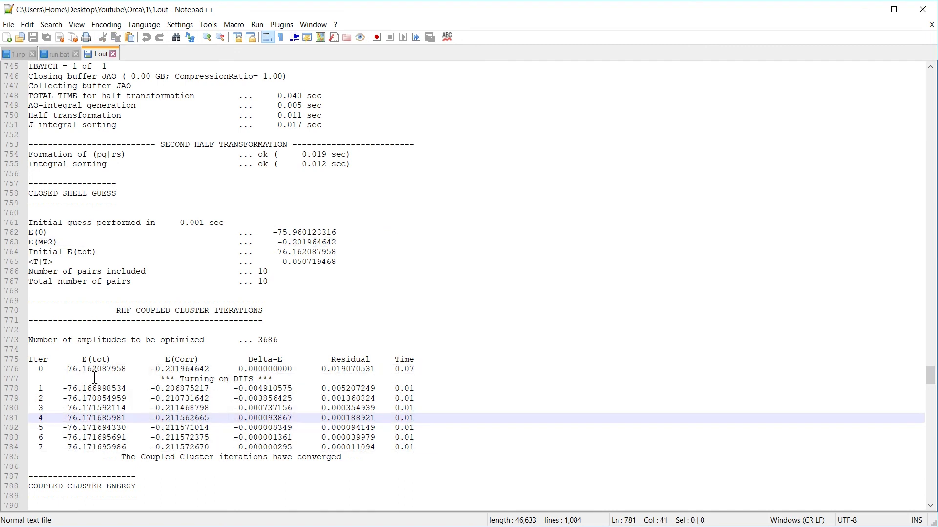
{"action": "left_click_drag", "start_coordinate": [64, 370], "coordinate": [454, 449]}
{"action": "left_click", "coordinate": [215, 399]}
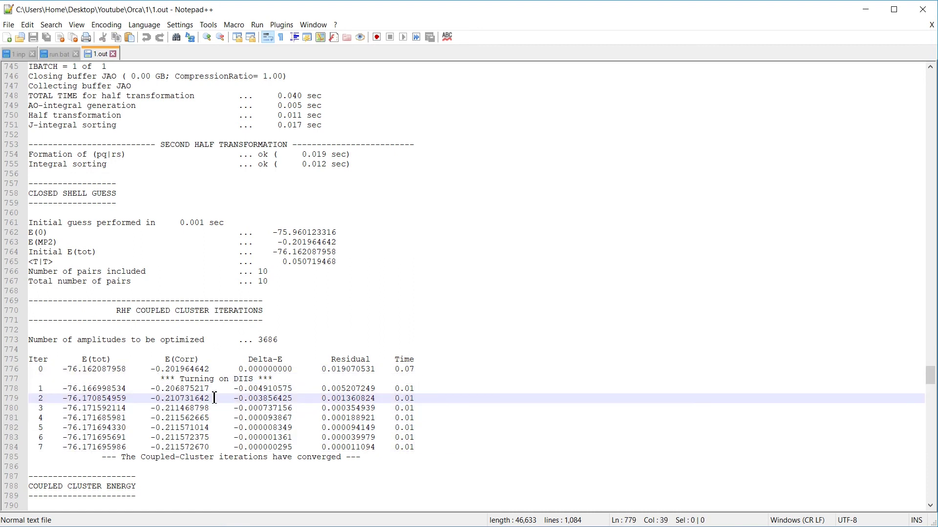
{"action": "scroll", "coordinate": [269, 360], "scroll_direction": "down", "scroll_amount": 17}
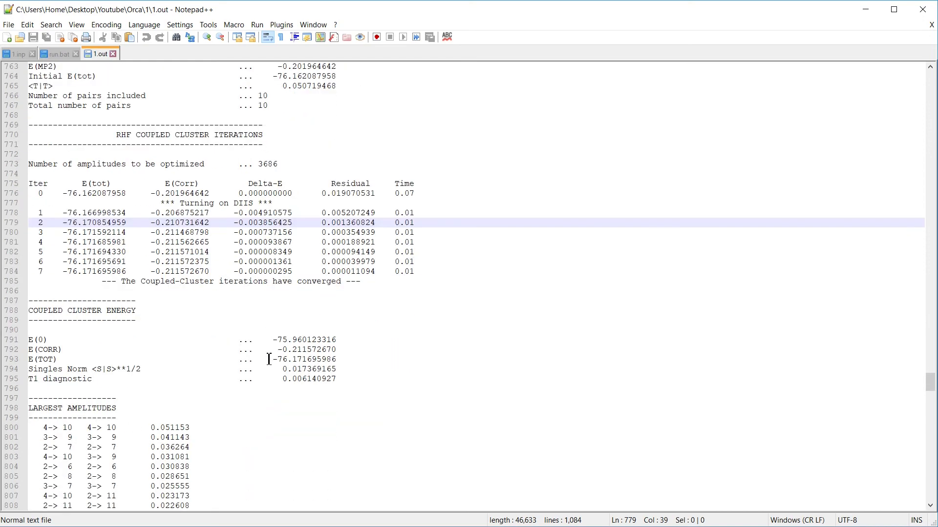
Highlight the triples correction progress lines and the E(CCSD) and E(CCSD(T)) energies
{"action": "scroll", "coordinate": [269, 360], "scroll_direction": "down", "scroll_amount": 5}
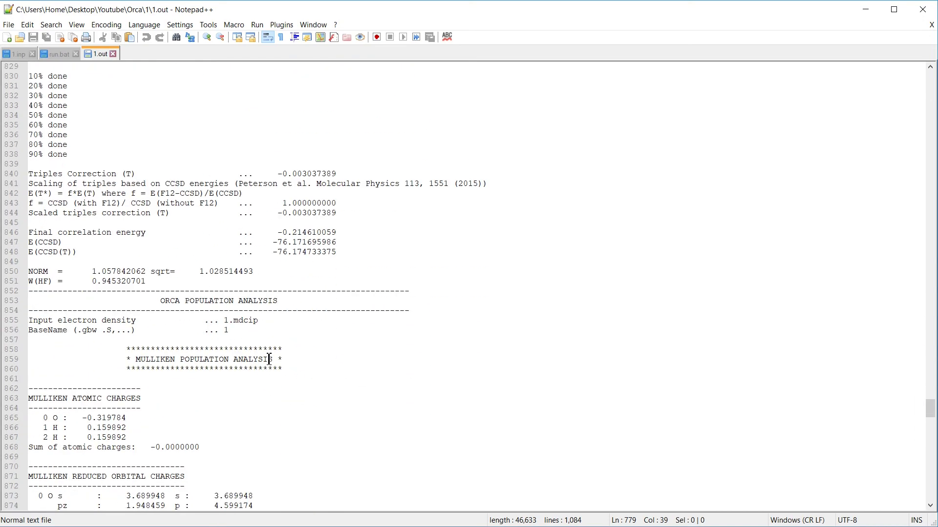
{"action": "scroll", "coordinate": [269, 360], "scroll_direction": "up", "scroll_amount": 4}
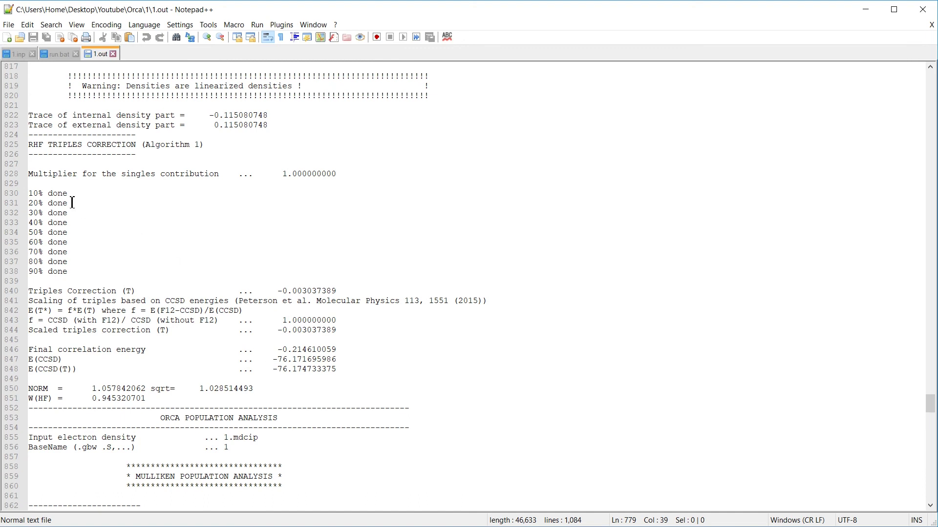
{"action": "left_click_drag", "start_coordinate": [49, 194], "coordinate": [92, 277]}
{"action": "left_click", "coordinate": [447, 330]}
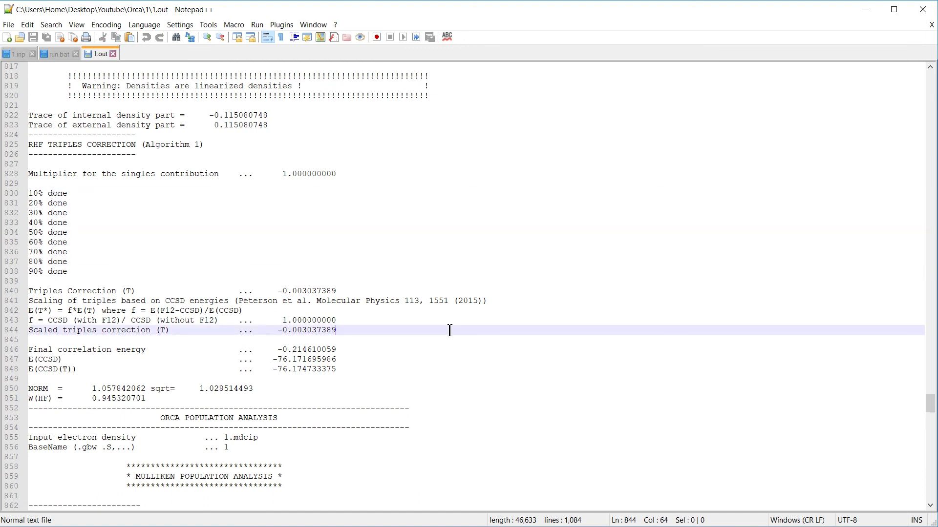
{"action": "left_click_drag", "start_coordinate": [298, 360], "coordinate": [302, 370]}
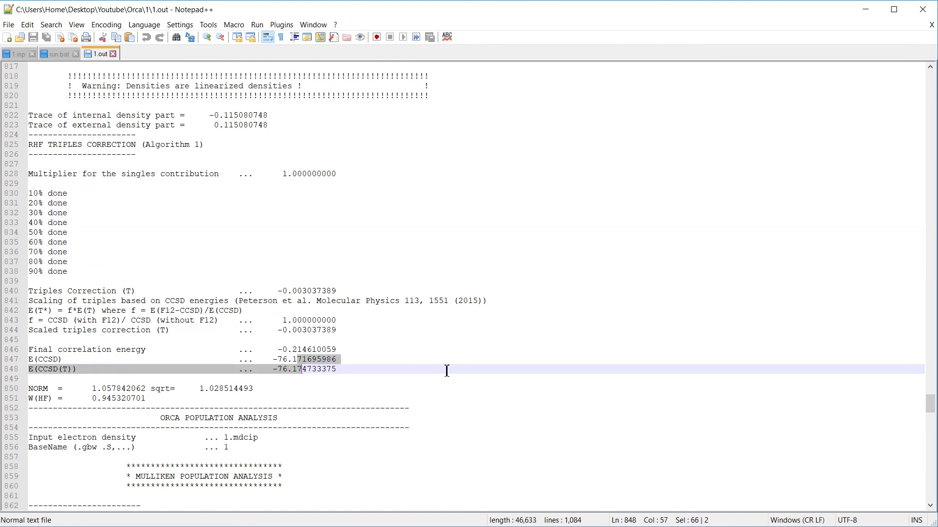
Scroll down to TIMINGS, showing FINAL SINGLE POINT ENERGY -76.174733375144
{"action": "scroll", "coordinate": [447, 371], "scroll_direction": "down", "scroll_amount": 8}
{"action": "left_click", "coordinate": [302, 244]}
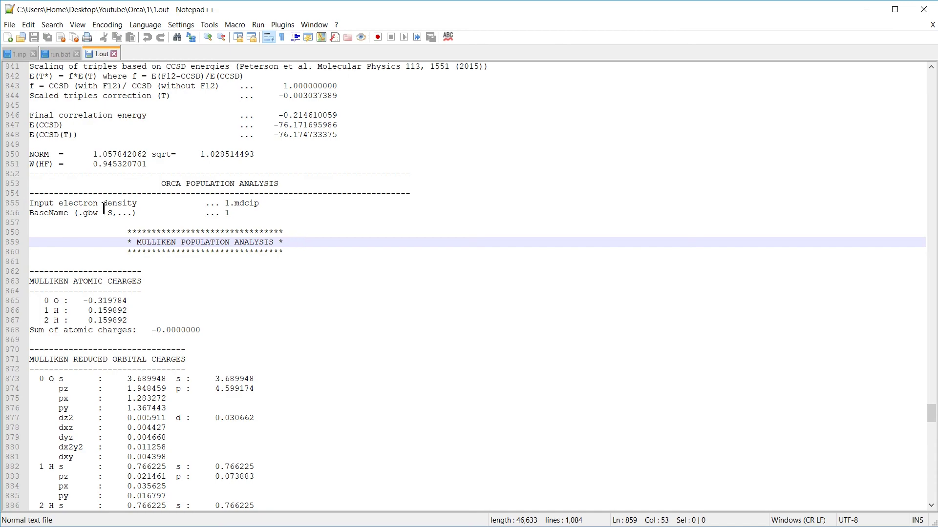
{"action": "left_click_drag", "start_coordinate": [102, 203], "coordinate": [323, 264]}
{"action": "scroll", "coordinate": [337, 269], "scroll_direction": "down", "scroll_amount": 3}
{"action": "scroll", "coordinate": [338, 269], "scroll_direction": "down", "scroll_amount": 20}
{"action": "scroll", "coordinate": [337, 268], "scroll_direction": "down", "scroll_amount": 4}
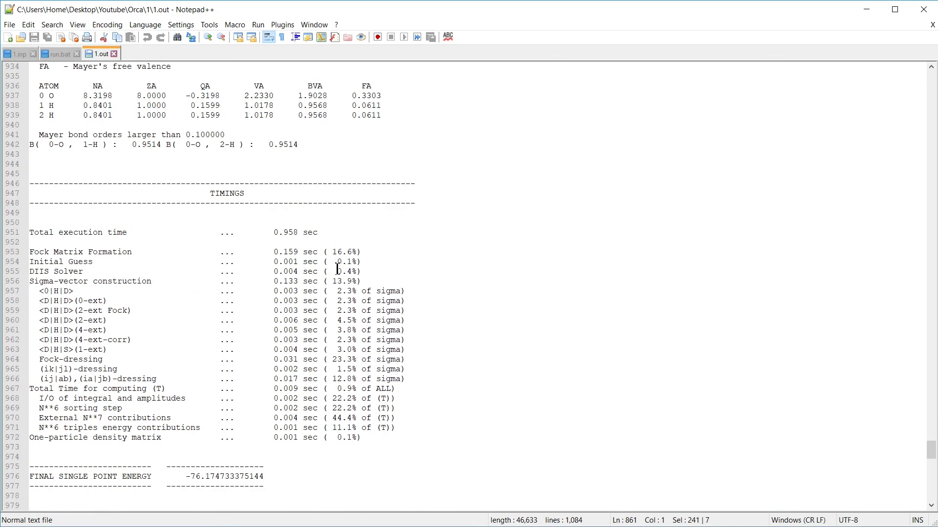
{"action": "scroll", "coordinate": [229, 291], "scroll_direction": "down", "scroll_amount": 14}
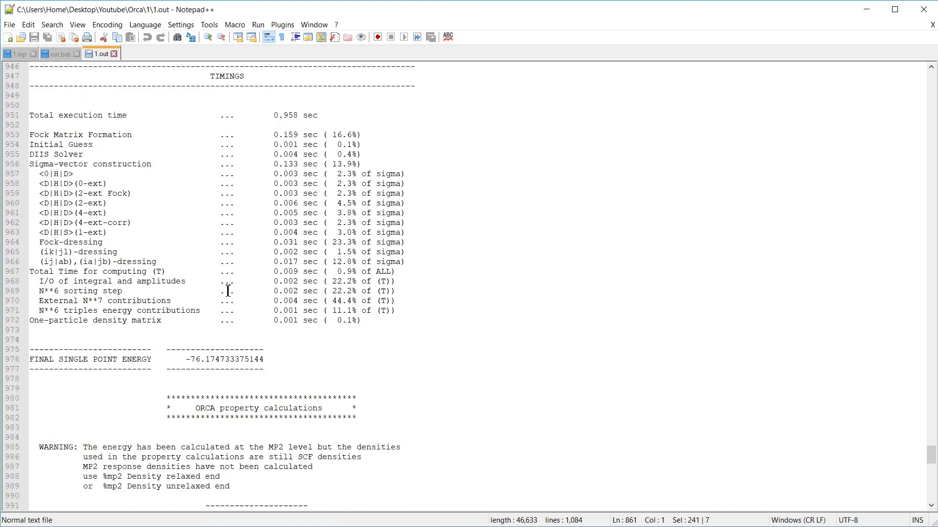
Review the dipole moment and rotational spectrum results down to the end of 1.out
{"action": "left_click", "coordinate": [157, 105]}
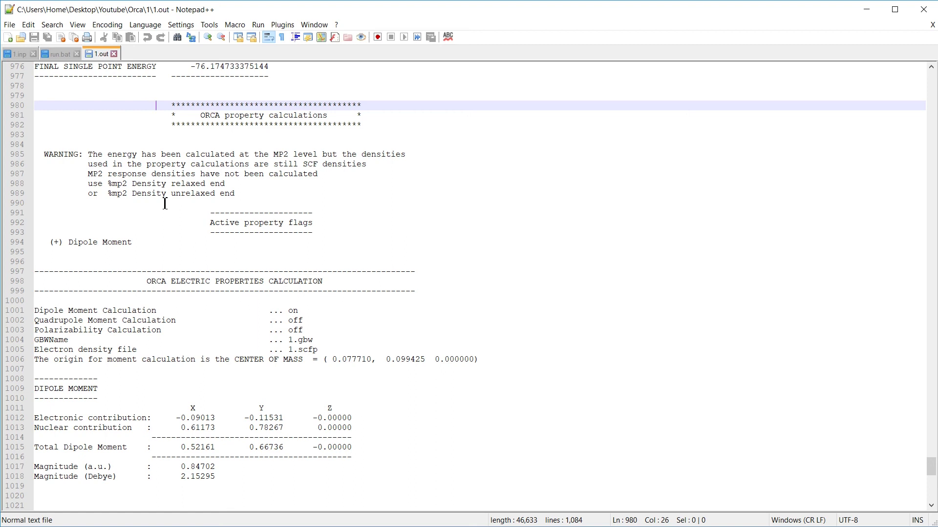
{"action": "scroll", "coordinate": [165, 203], "scroll_direction": "down", "scroll_amount": 11}
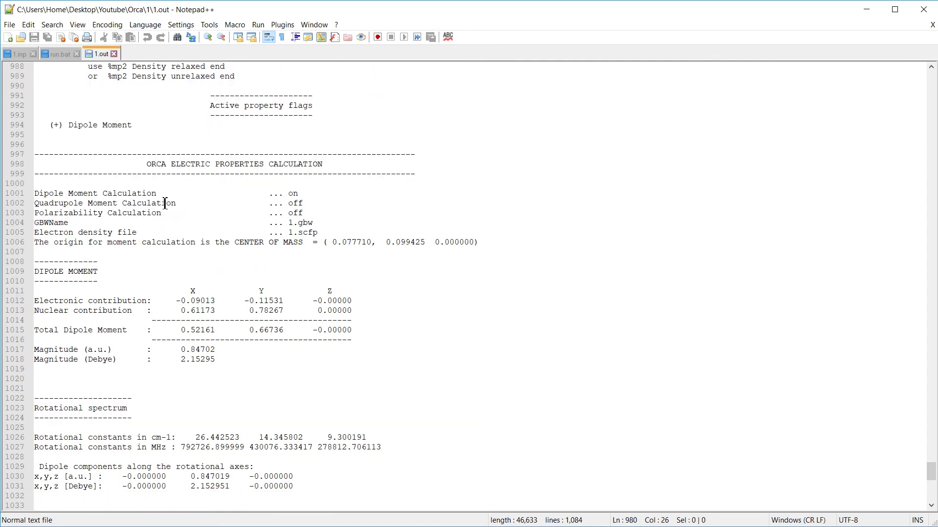
{"action": "scroll", "coordinate": [165, 203], "scroll_direction": "down", "scroll_amount": 10}
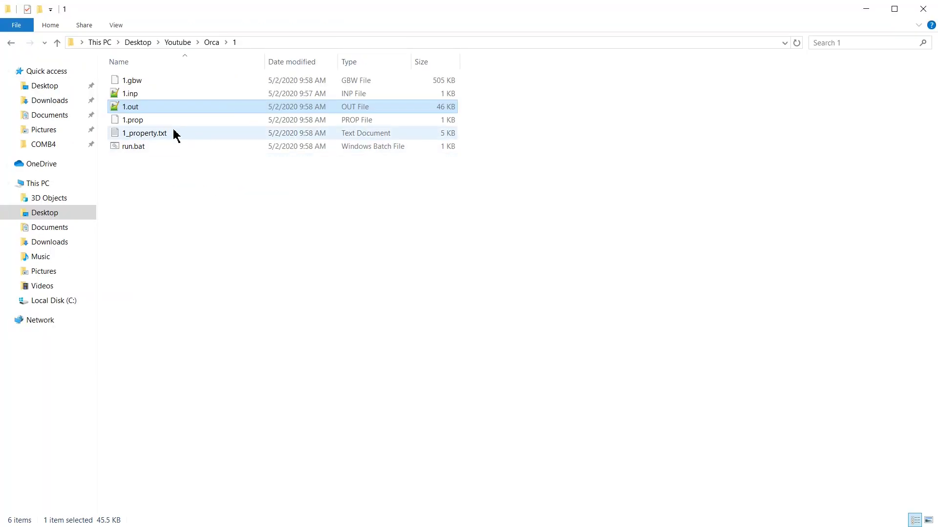
Open 1_property.txt from the Orca\1 folder in Notepad++
{"action": "left_click", "coordinate": [175, 134]}
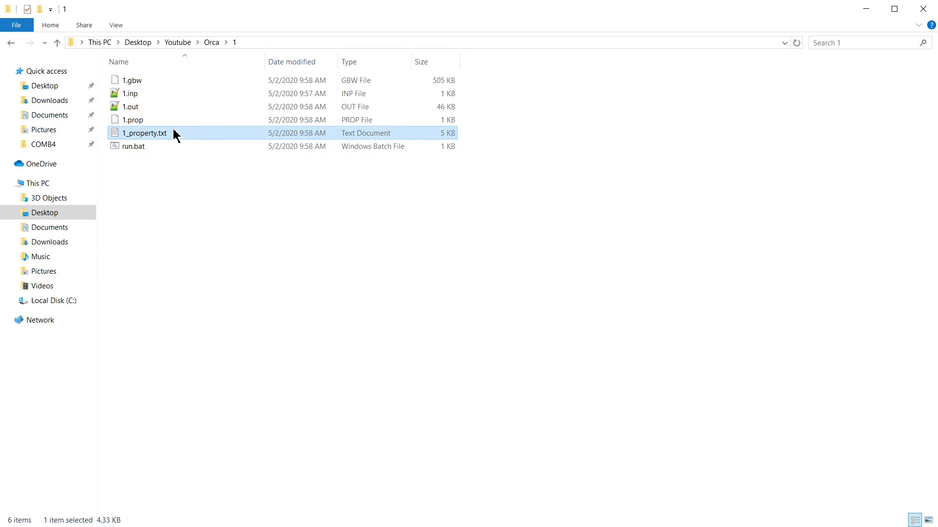
{"action": "right_click", "coordinate": [175, 135]}
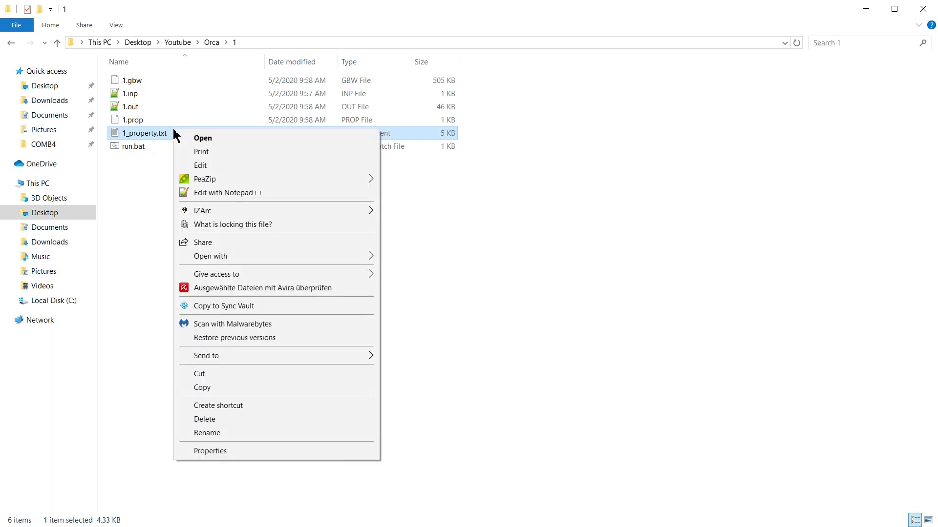
{"action": "left_click", "coordinate": [210, 191]}
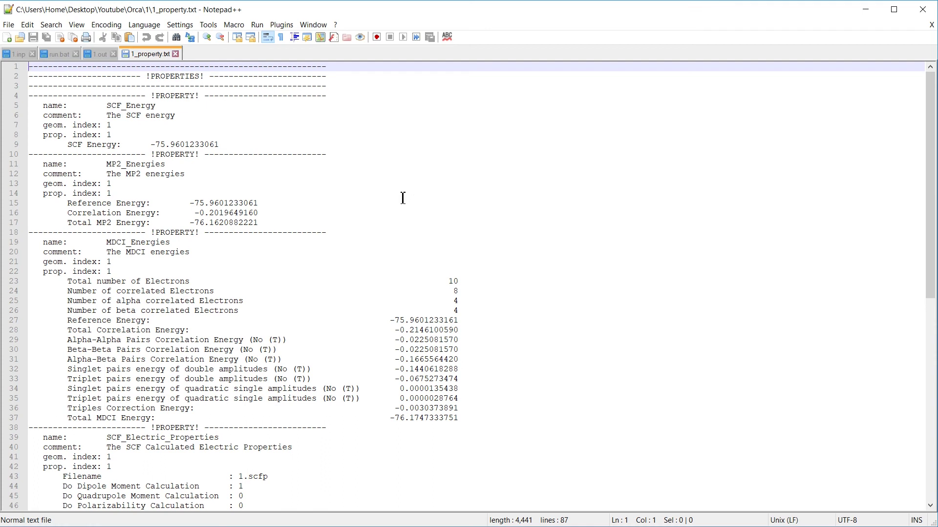
Highlight SCF Energy -75.9601233061, Total MP2 -76.1620882221 and Total MDCI -76.1747333751 in turn
{"action": "left_click_drag", "start_coordinate": [64, 144], "coordinate": [284, 144]}
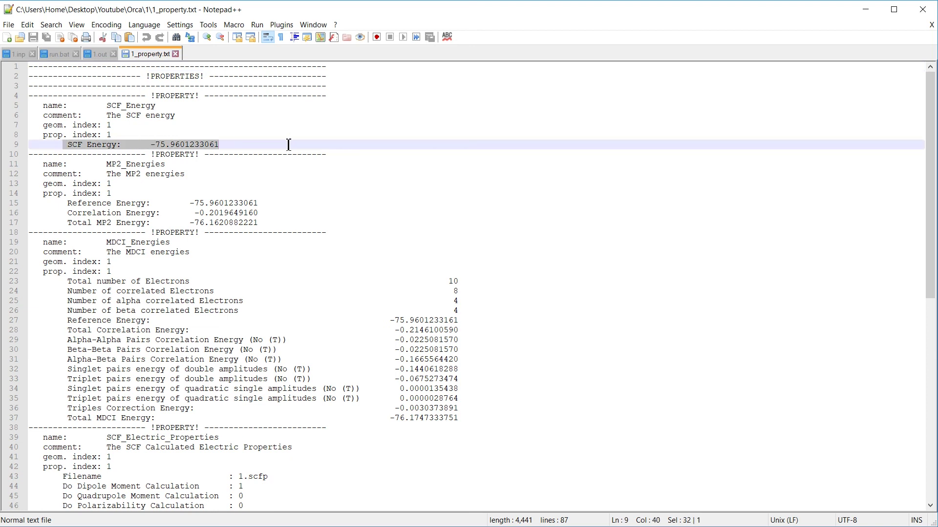
{"action": "left_click_drag", "start_coordinate": [68, 223], "coordinate": [303, 220]}
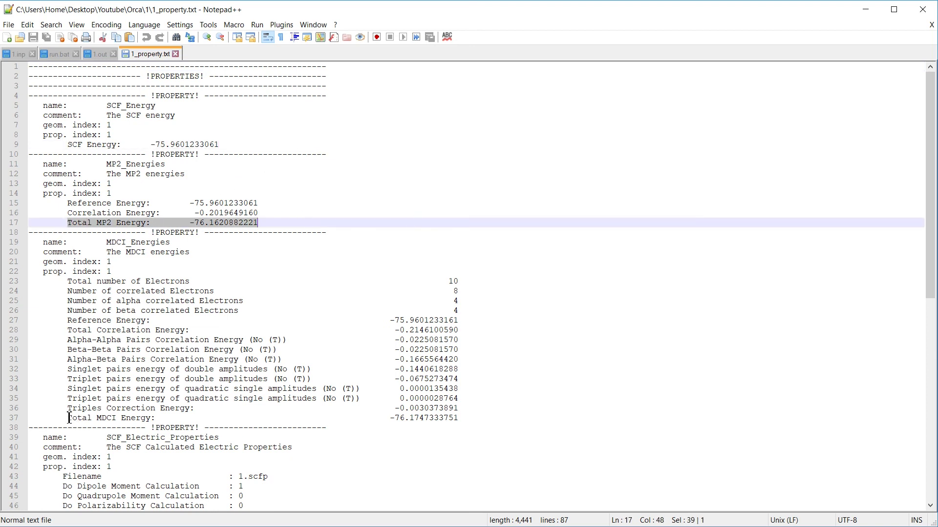
{"action": "left_click_drag", "start_coordinate": [68, 418], "coordinate": [484, 417]}
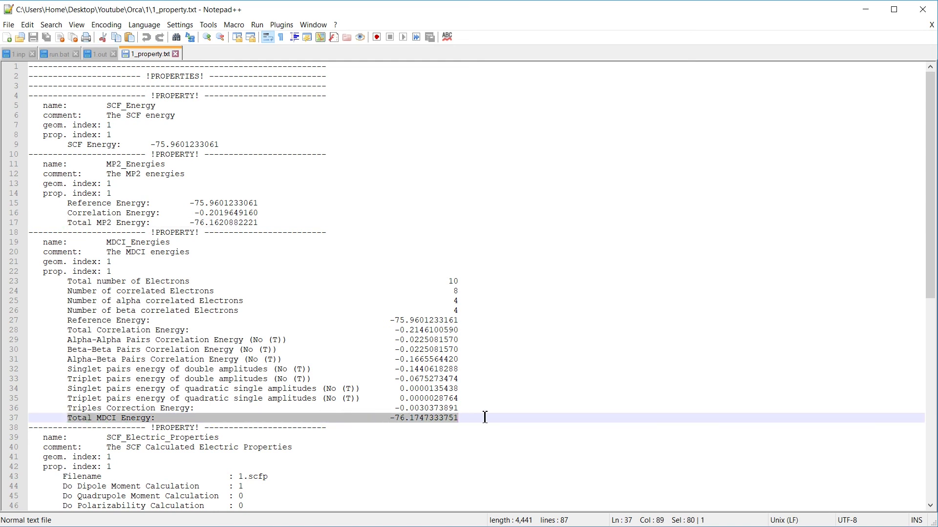
{"action": "left_click", "coordinate": [485, 417]}
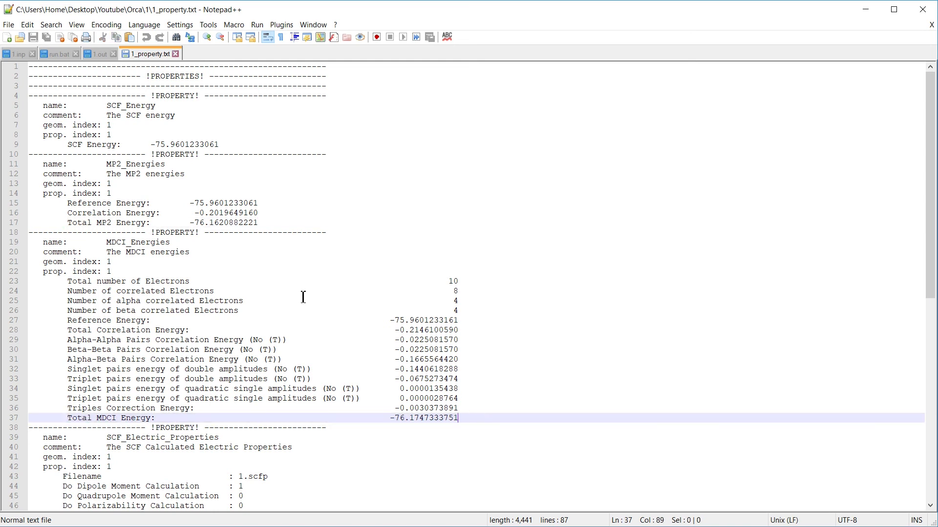
Highlight the SCF (2.1529510696 Debye) and MDCI (2.0304216946 Debye) dipole magnitudes in 1_property.txt
{"action": "scroll", "coordinate": [303, 297], "scroll_direction": "down", "scroll_amount": 14}
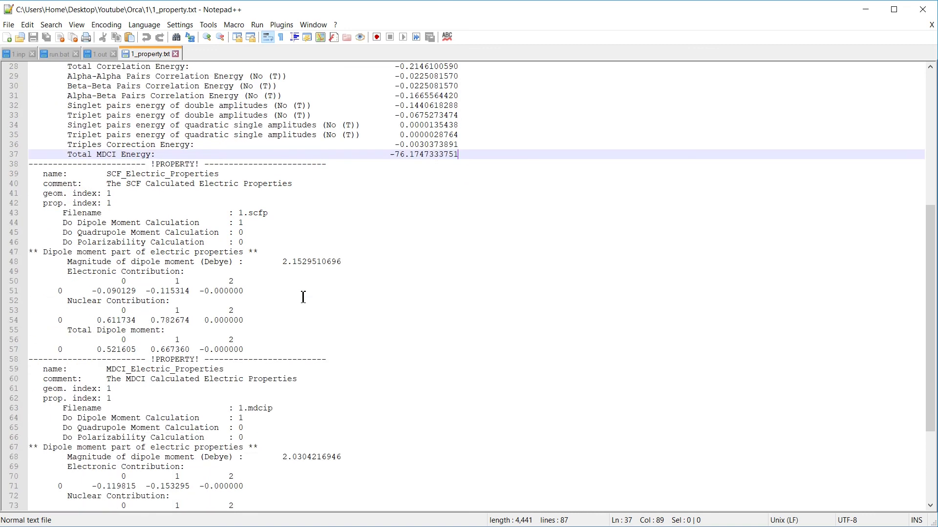
{"action": "scroll", "coordinate": [303, 297], "scroll_direction": "up", "scroll_amount": 3}
{"action": "scroll", "coordinate": [304, 297], "scroll_direction": "down", "scroll_amount": 1}
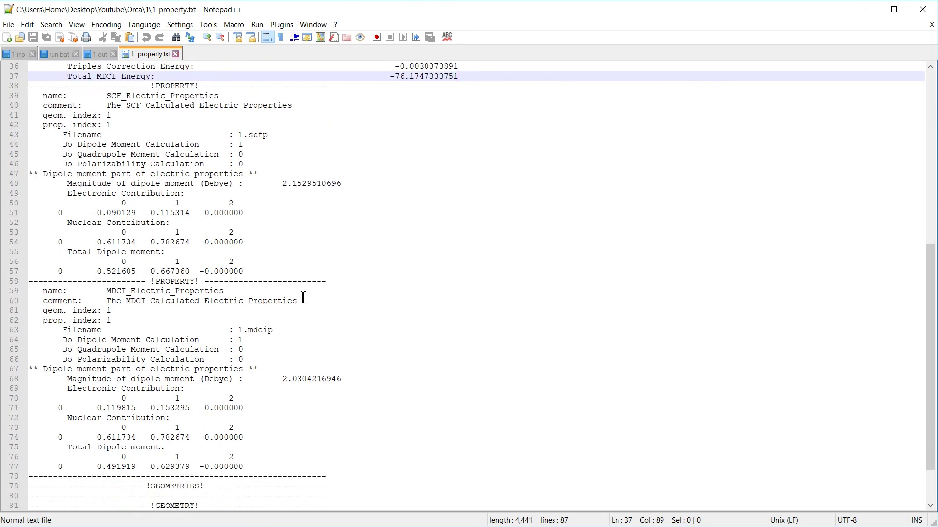
{"action": "left_click_drag", "start_coordinate": [148, 175], "coordinate": [357, 193]}
{"action": "left_click_drag", "start_coordinate": [161, 379], "coordinate": [363, 380]}
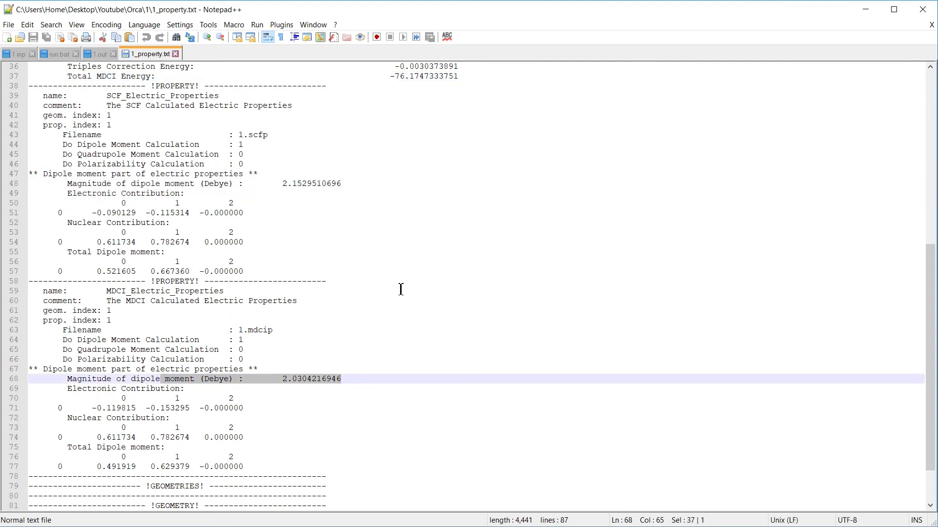
Highlight the water molecule's 3-atom geometry coordinates at the end of the file
{"action": "scroll", "coordinate": [401, 289], "scroll_direction": "down", "scroll_amount": 2}
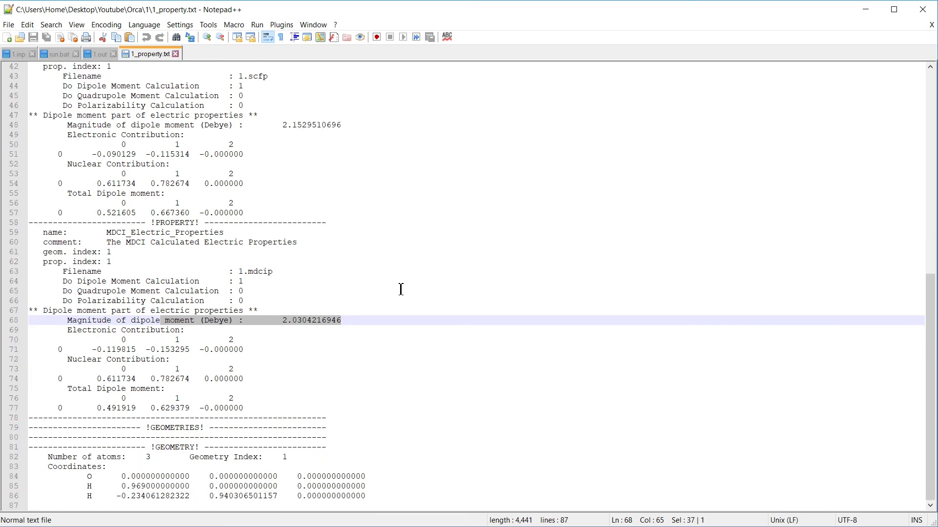
{"action": "left_click", "coordinate": [360, 368]}
{"action": "left_click_drag", "start_coordinate": [126, 476], "coordinate": [435, 501]}
{"action": "left_click", "coordinate": [448, 359]}
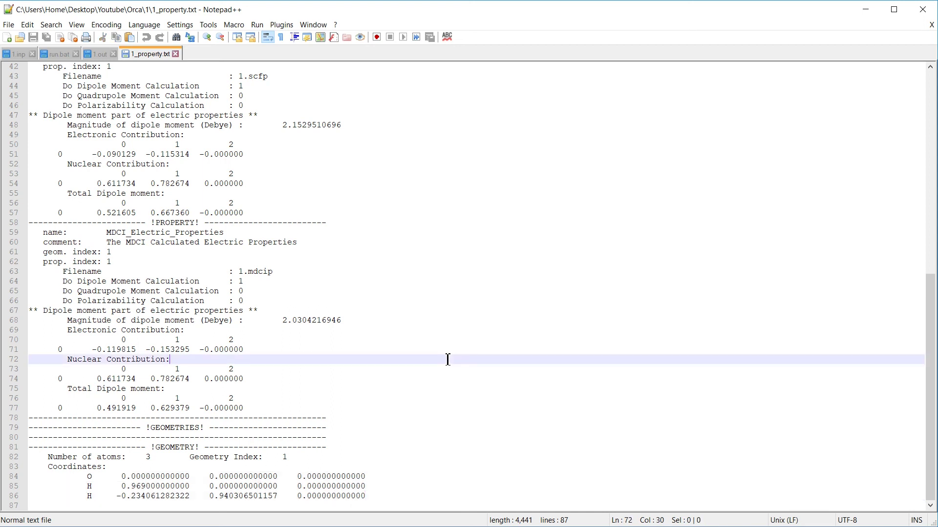